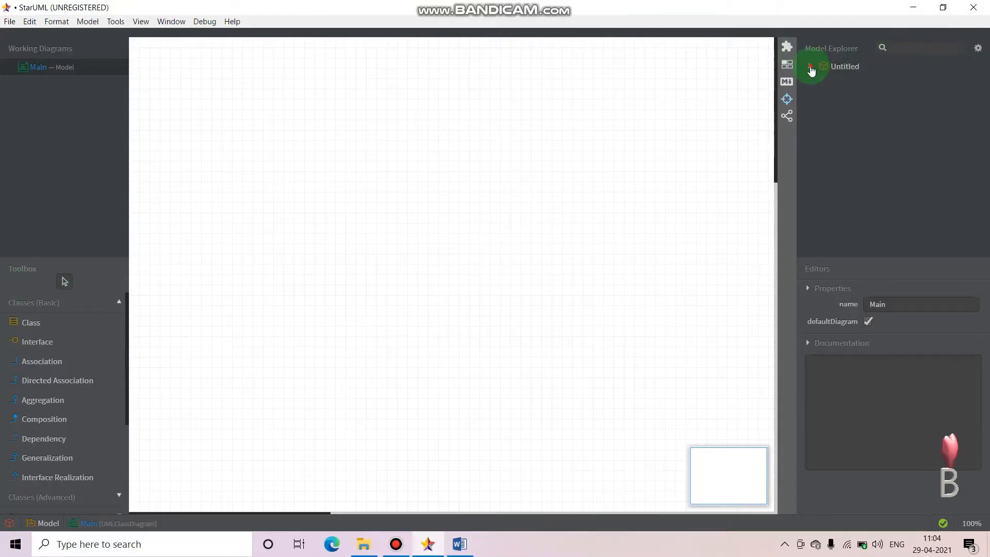
# Add a new ER diagram under Model in the Untitled project
pyautogui.click(810, 67)
pyautogui.rightClick(843, 78)
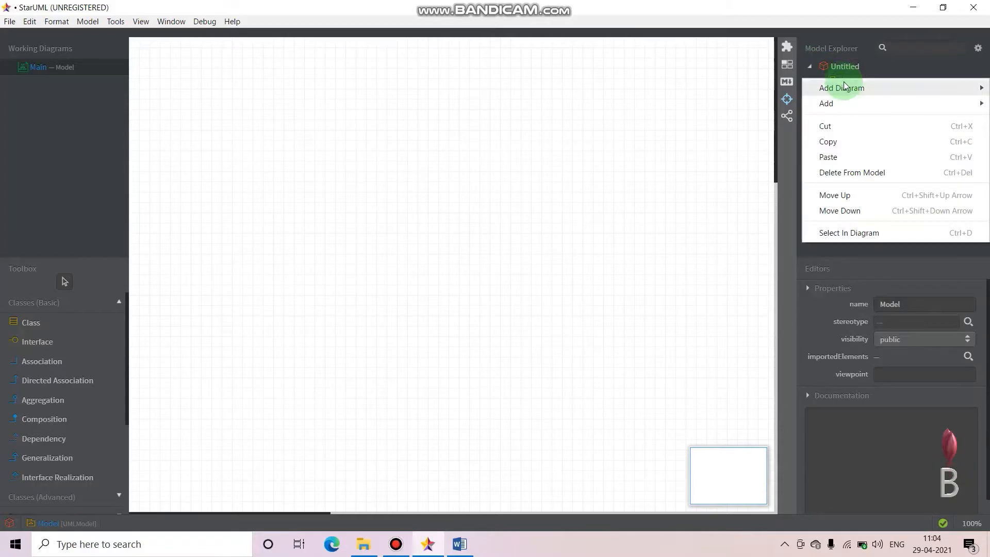
pyautogui.moveTo(843, 87)
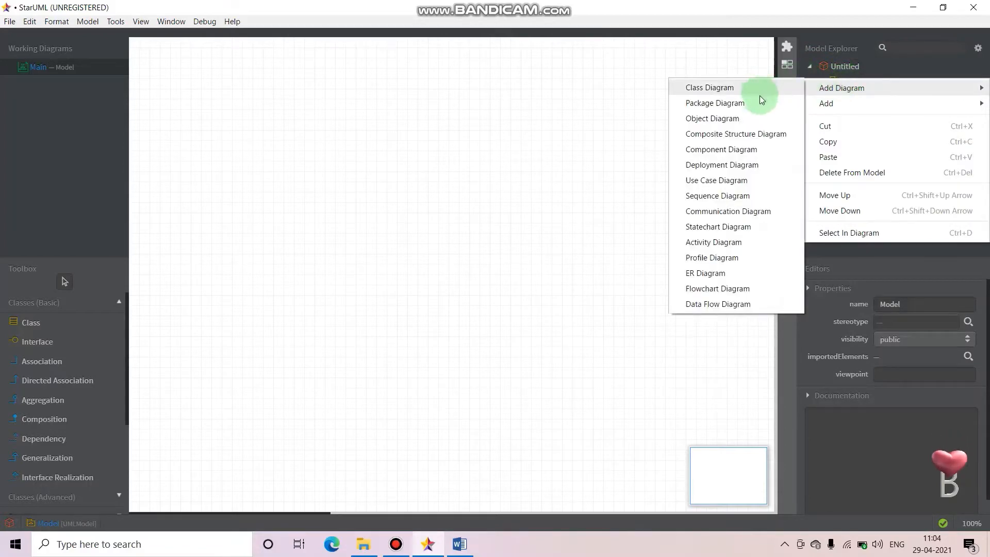
pyautogui.click(718, 277)
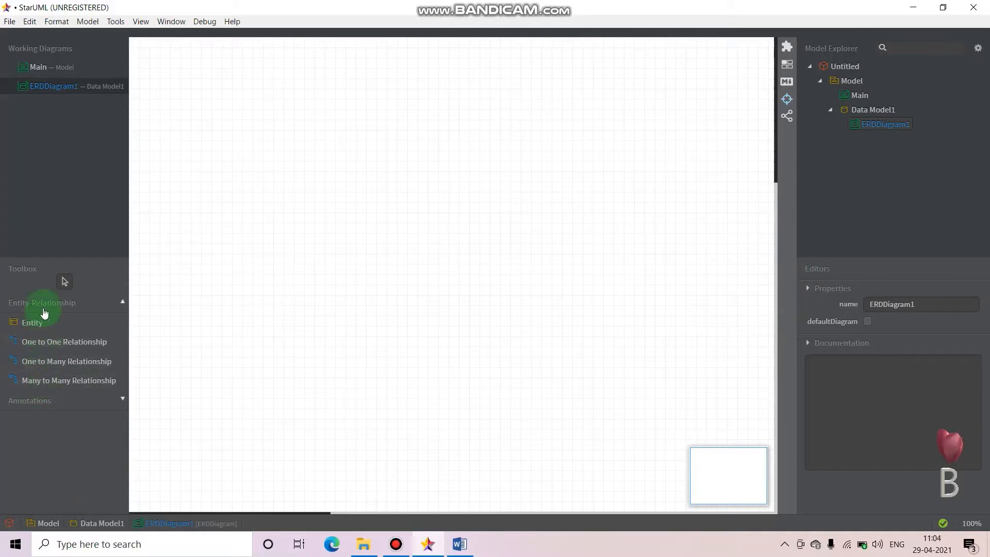
pyautogui.click(123, 304)
pyautogui.click(125, 306)
pyautogui.click(125, 307)
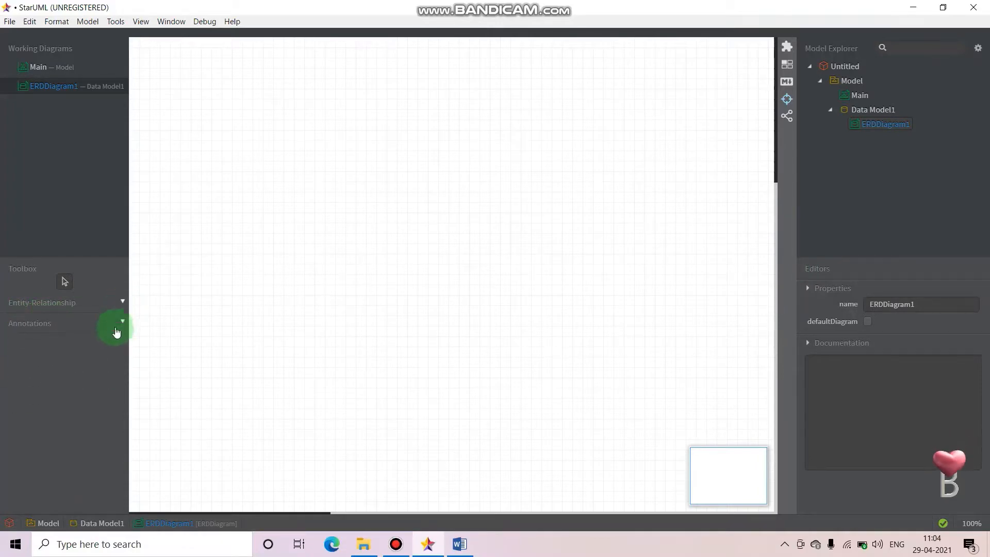
pyautogui.click(117, 324)
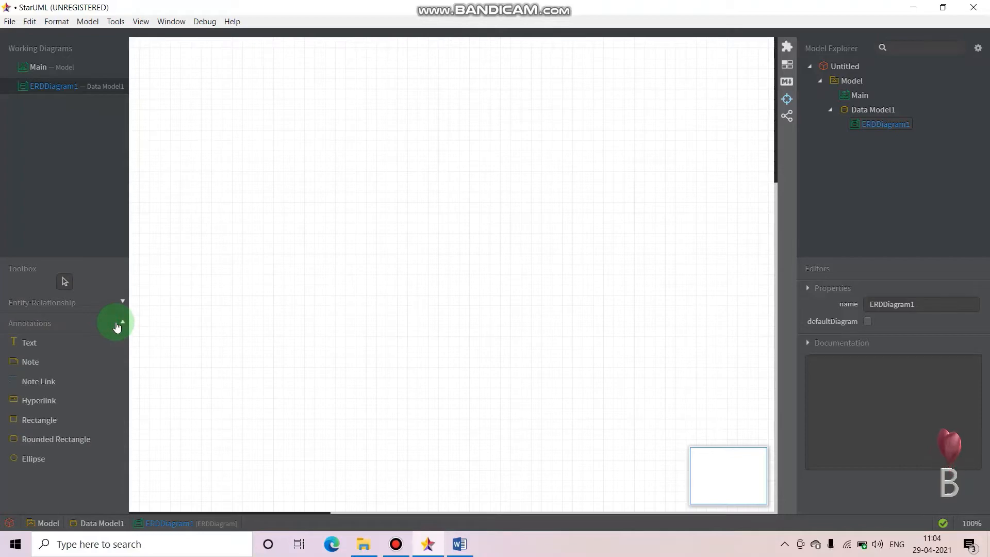
pyautogui.click(117, 325)
pyautogui.click(117, 305)
# Draw an entity in the upper-left area of the canvas and name it Student
pyautogui.click(32, 329)
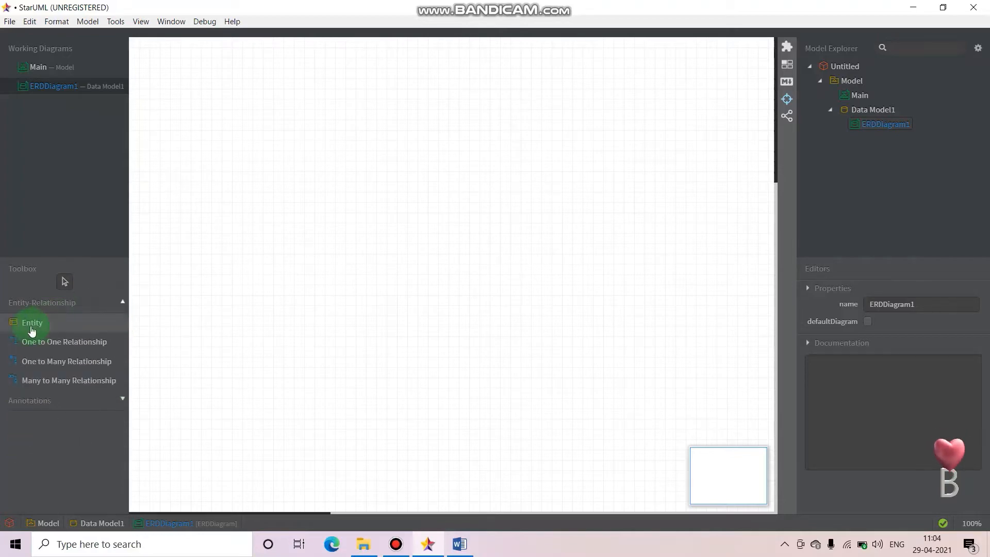
pyautogui.click(187, 188)
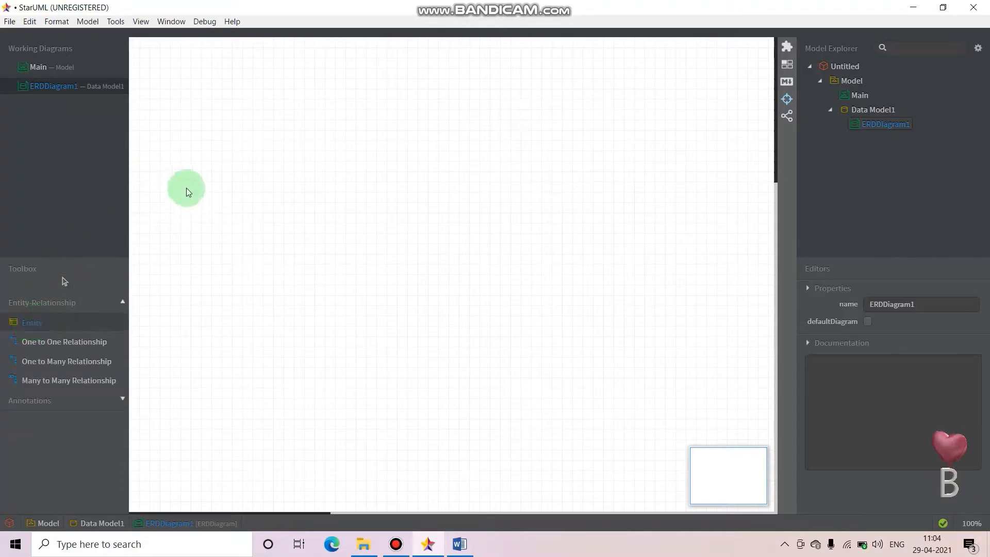
pyautogui.moveTo(196, 122); pyautogui.dragTo(279, 231)
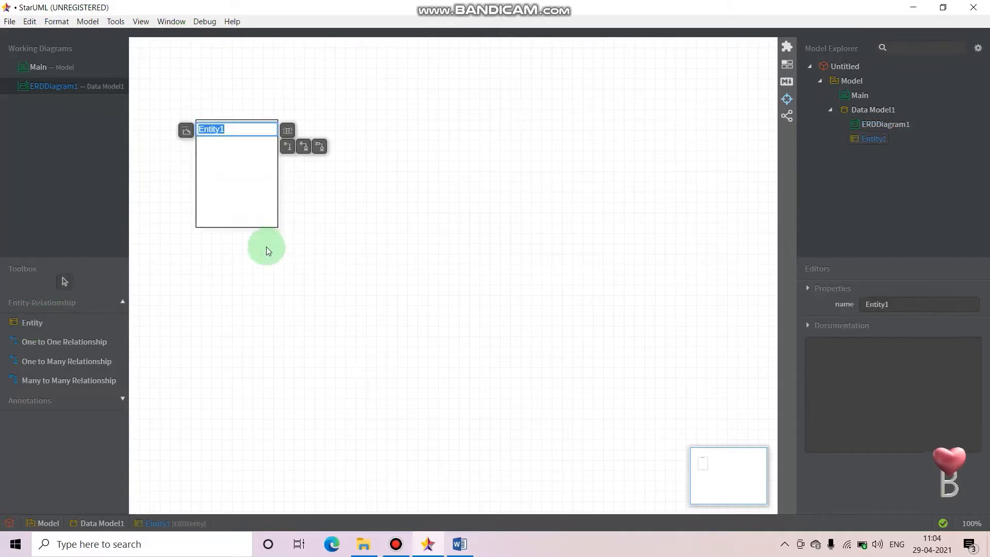
pyautogui.write('Student')
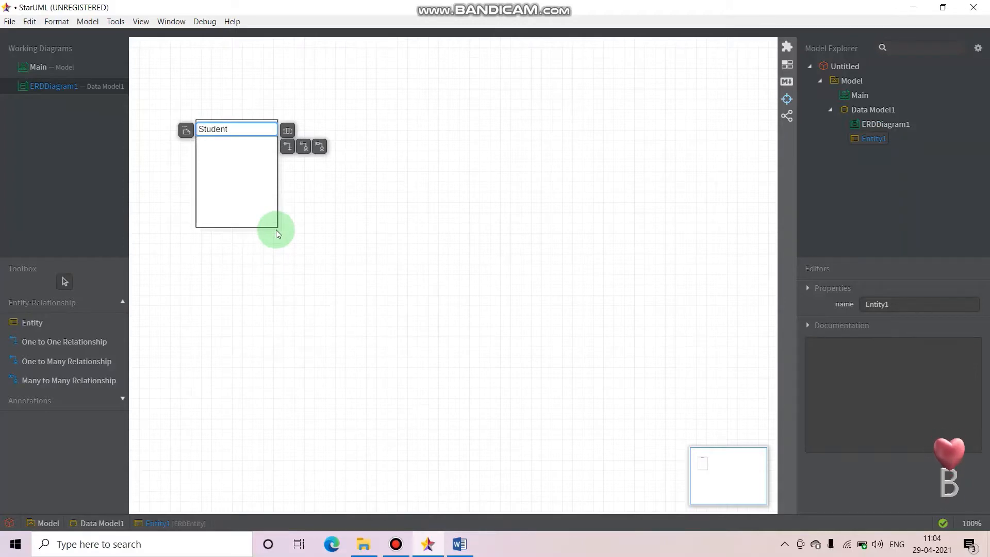
pyautogui.press('Return')
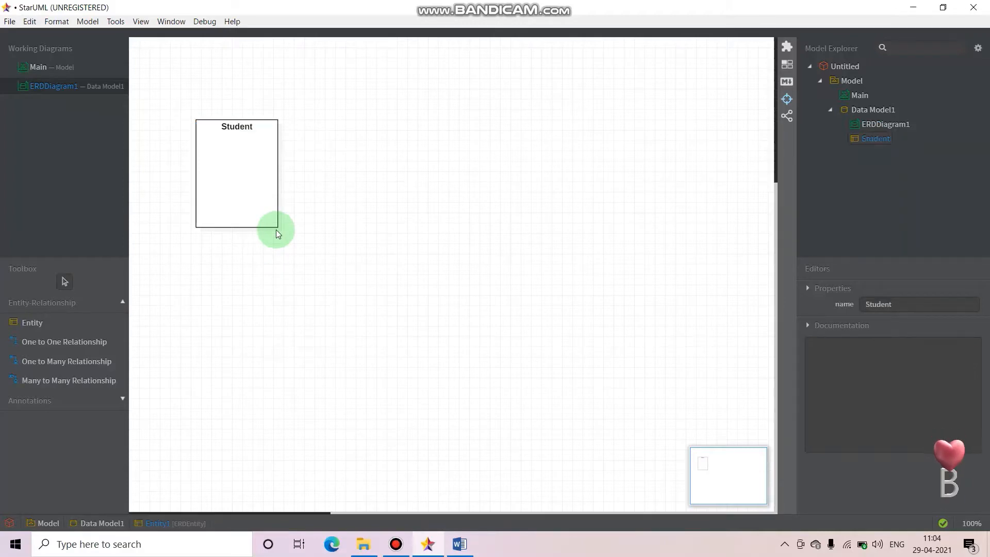
# Add a first column to the Student entity and name it Stu_ID
pyautogui.click(226, 125)
pyautogui.rightClick(250, 142)
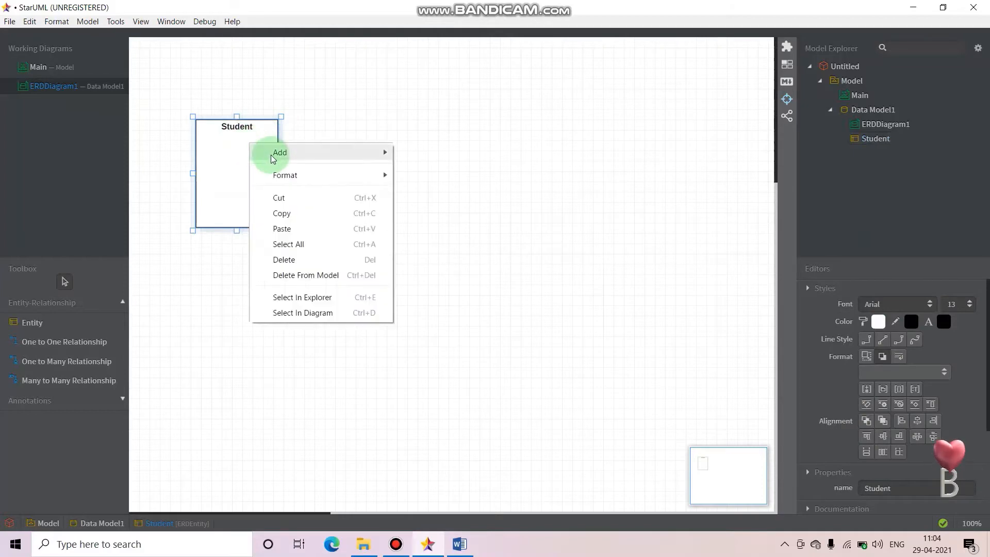
pyautogui.moveTo(333, 154)
pyautogui.click(418, 154)
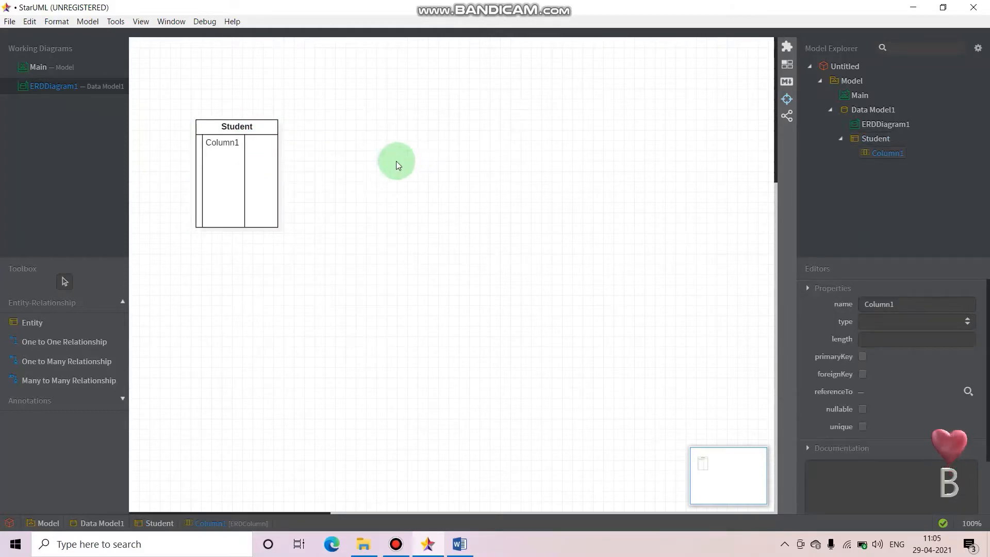
pyautogui.doubleClick(212, 144)
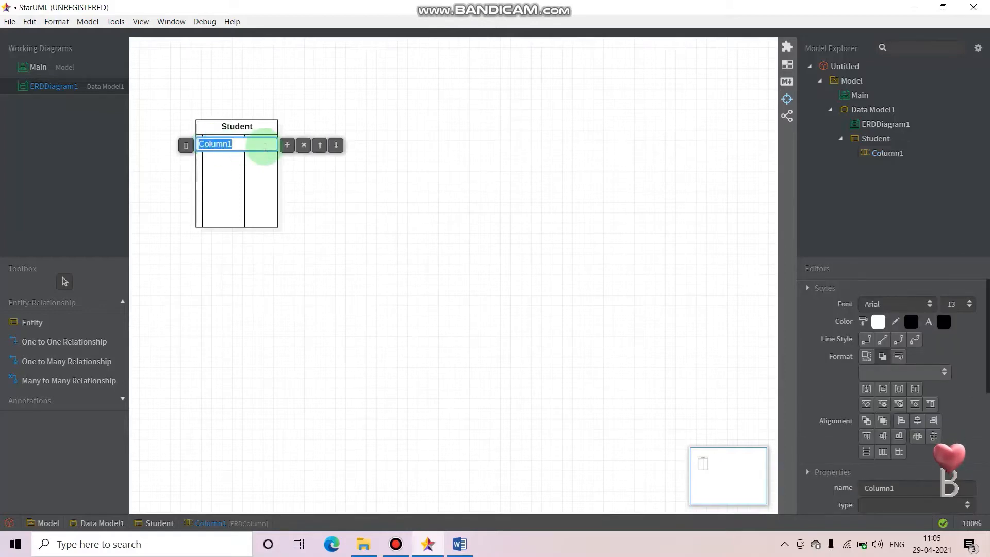
pyautogui.write('Stu_ID')
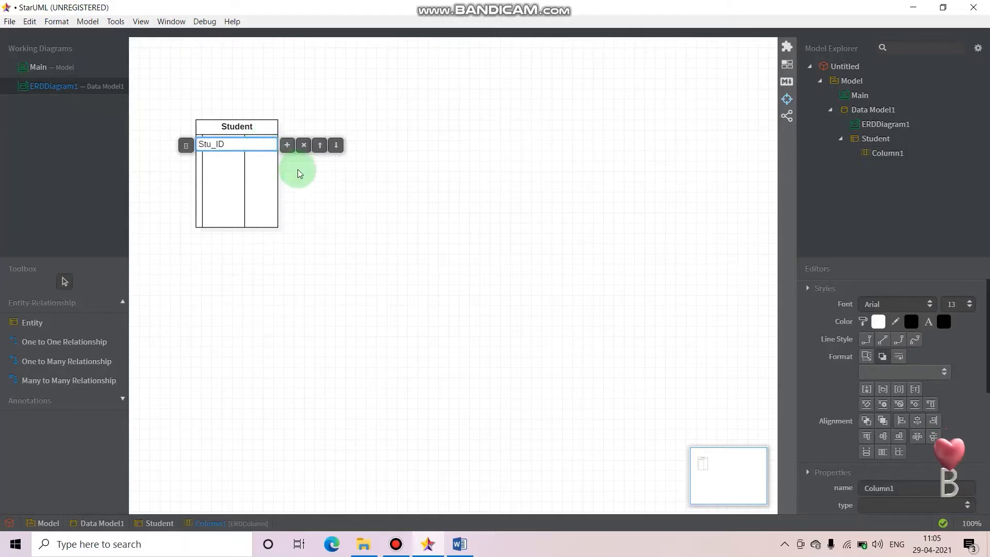
# Add two more columns below Stu_ID in the Student entity, named Stu_Name and Stu_Addr
pyautogui.click(285, 146)
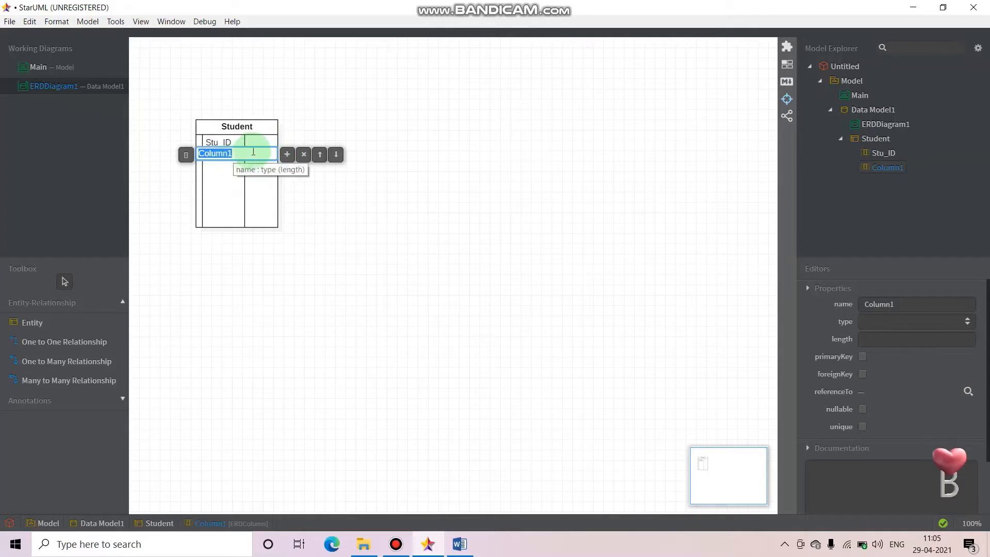
pyautogui.write('Stu_Name')
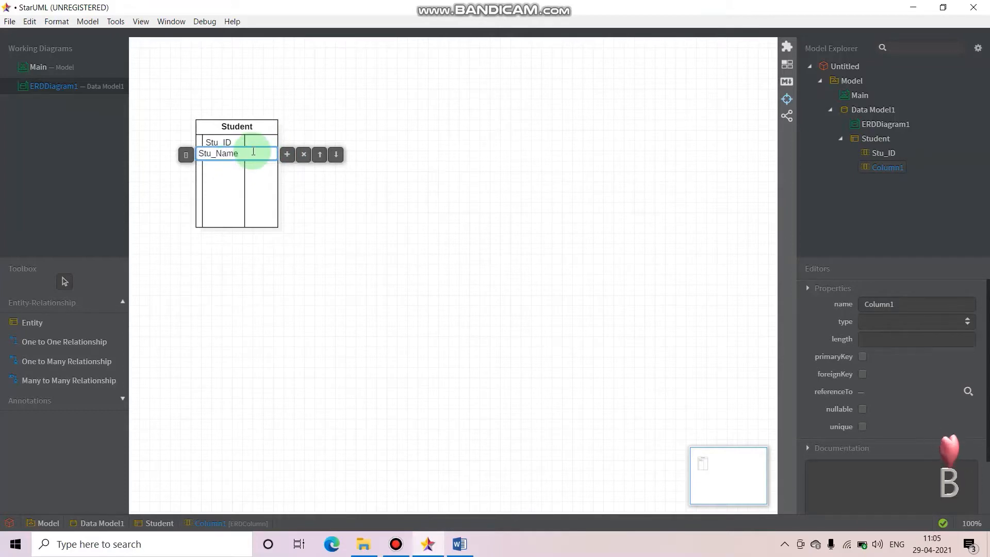
pyautogui.click(286, 158)
pyautogui.write('Stu_Addr')
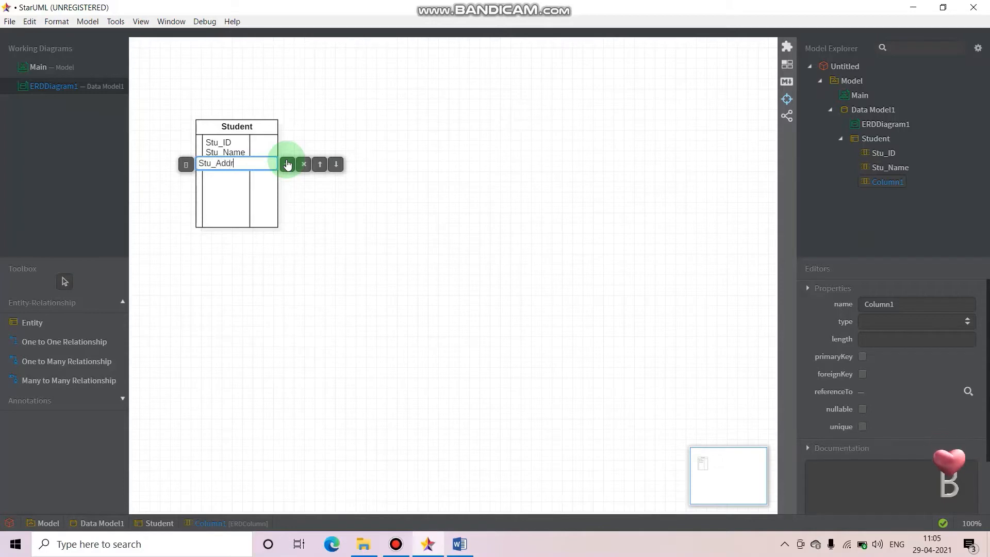
pyautogui.click(320, 189)
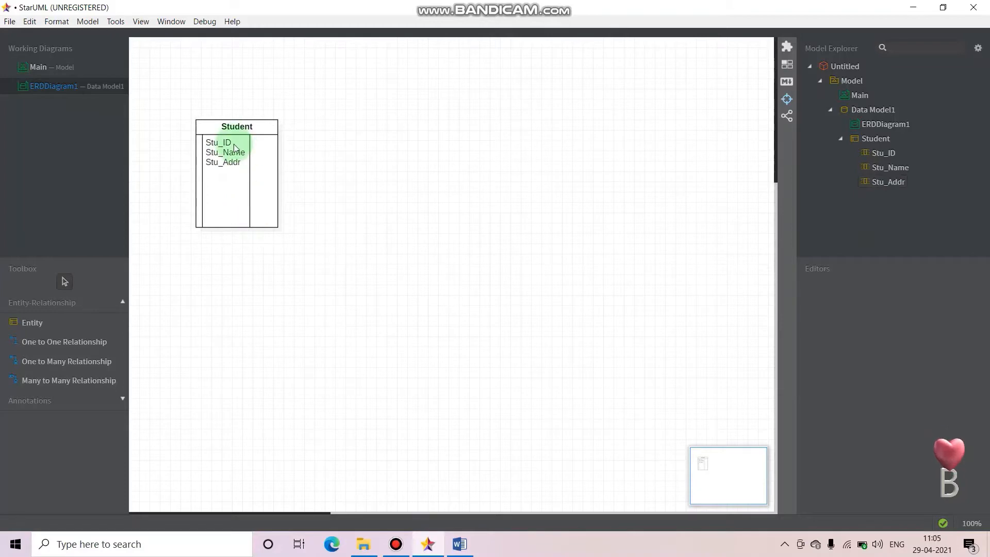
pyautogui.click(209, 143)
pyautogui.rightClick(209, 143)
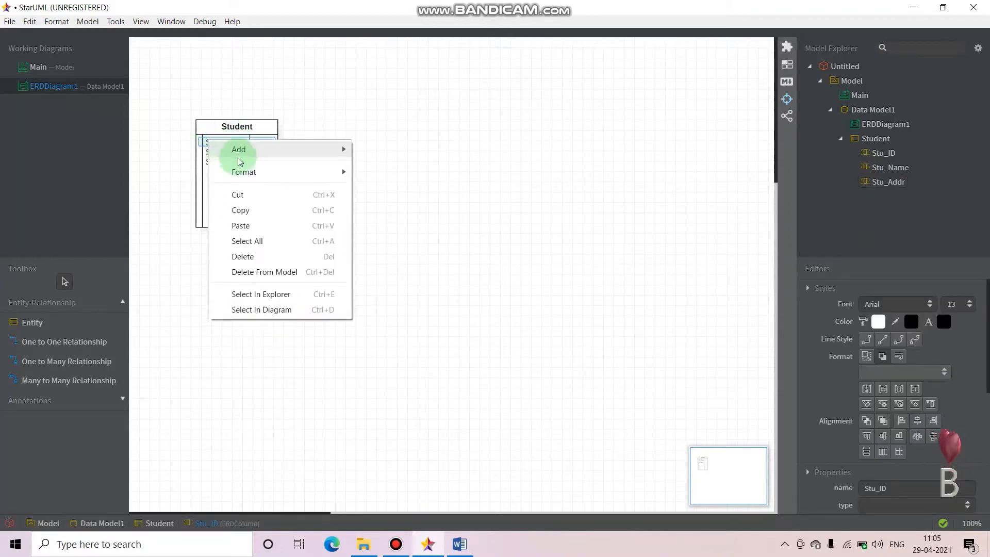
pyautogui.moveTo(250, 177)
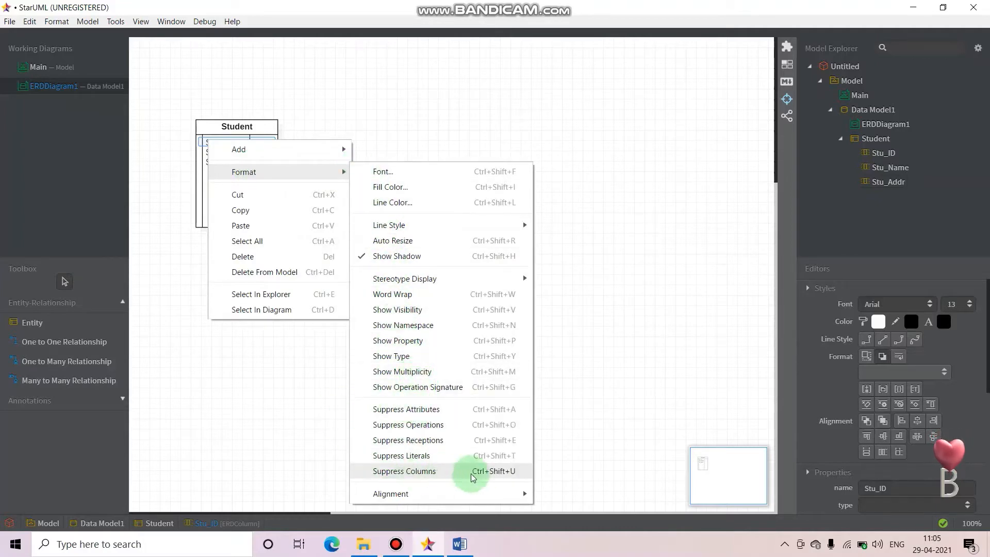
pyautogui.click(180, 270)
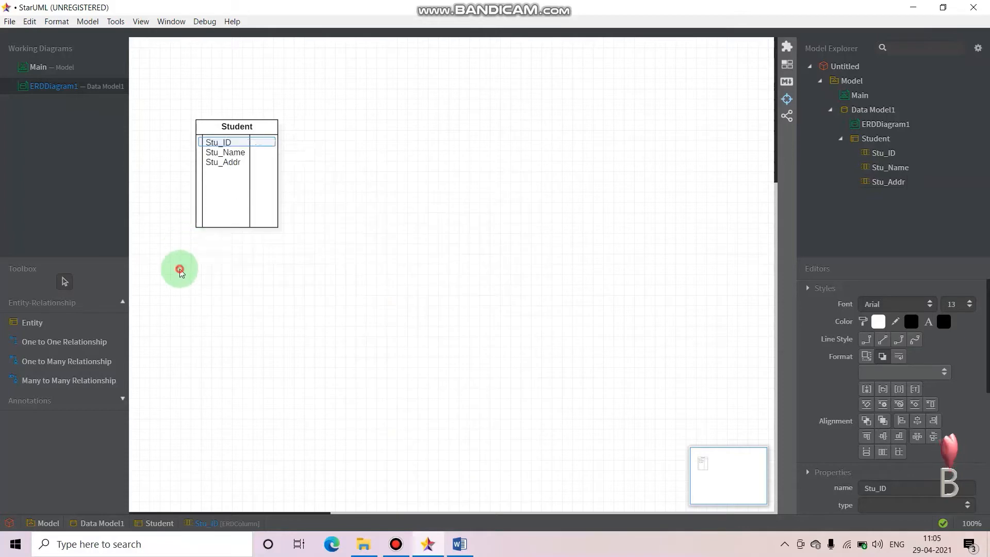
pyautogui.doubleClick(207, 144)
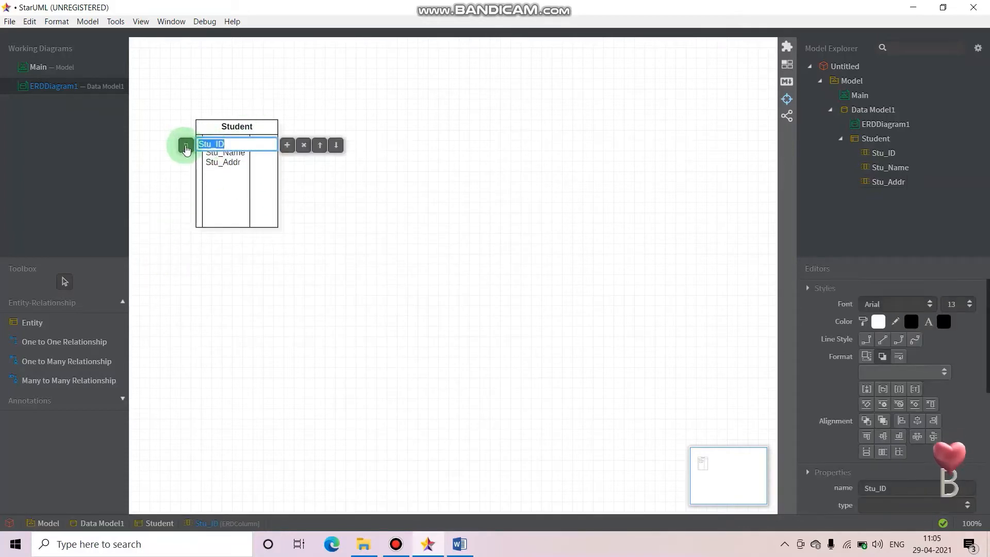
pyautogui.click(228, 243)
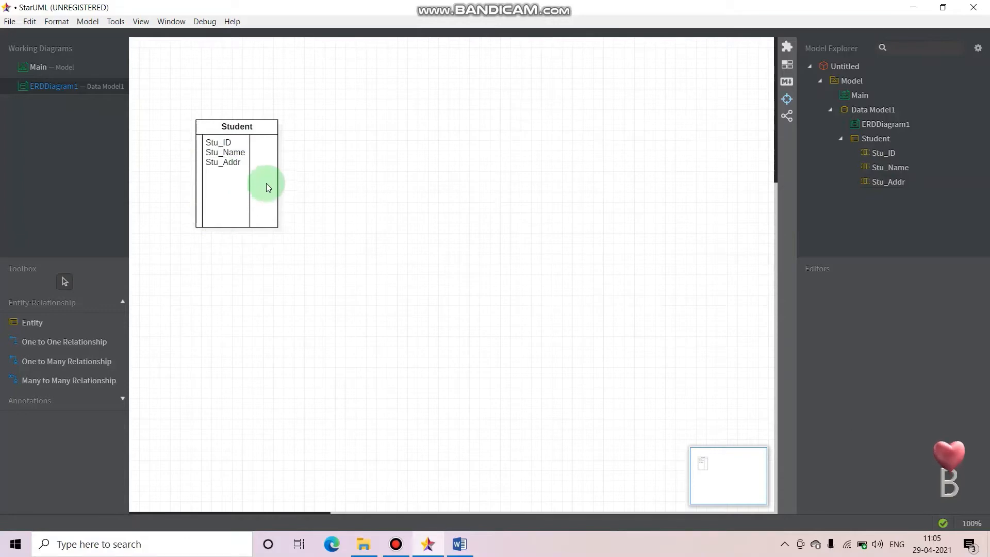
# Draw a second entity to the right of Student and name it College
pyautogui.click(30, 323)
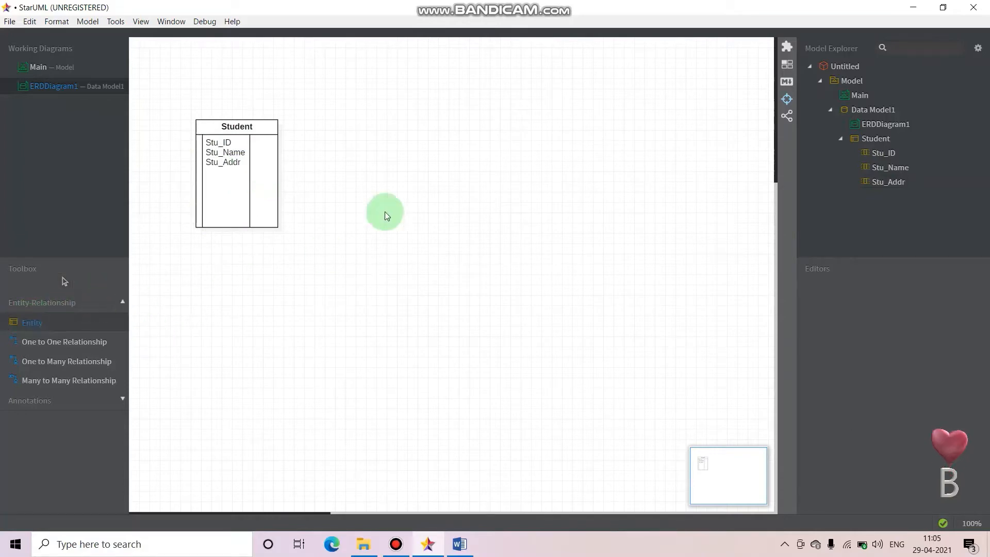
pyautogui.moveTo(448, 110); pyautogui.dragTo(531, 236)
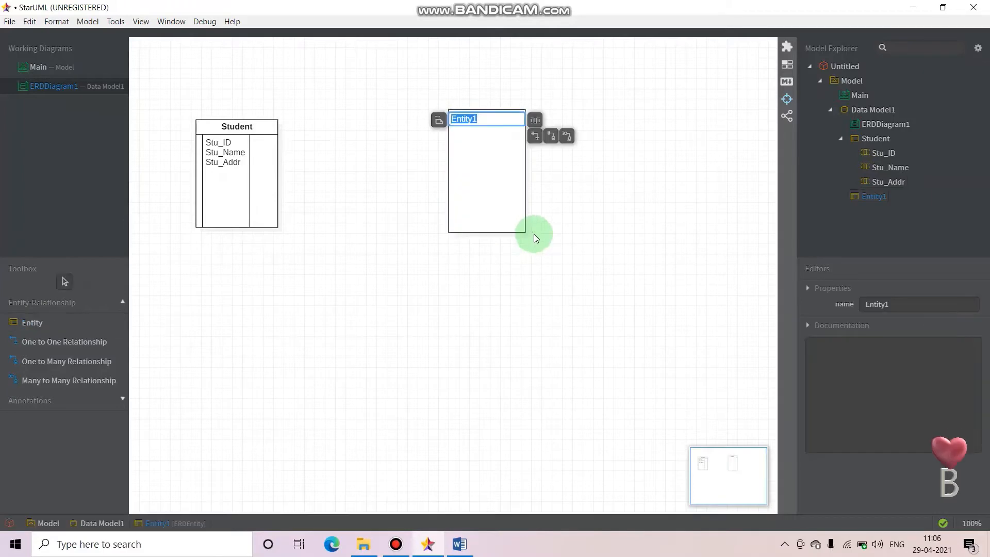
pyautogui.write('Cp')
pyautogui.press('BackSpace')
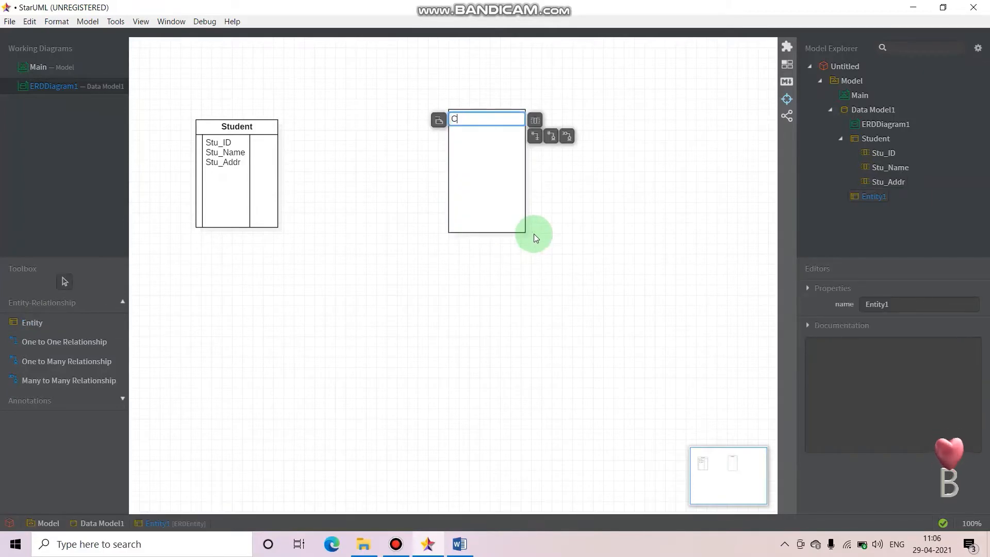
pyautogui.write('ollege')
# Add a first column to the College entity and name it Col_ID
pyautogui.click(485, 173)
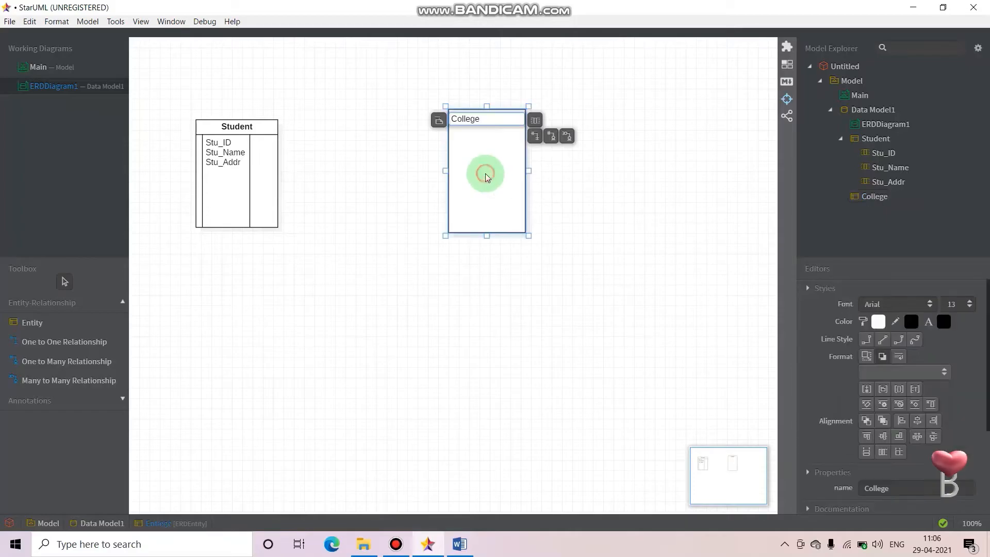
pyautogui.rightClick(491, 122)
pyautogui.moveTo(531, 130)
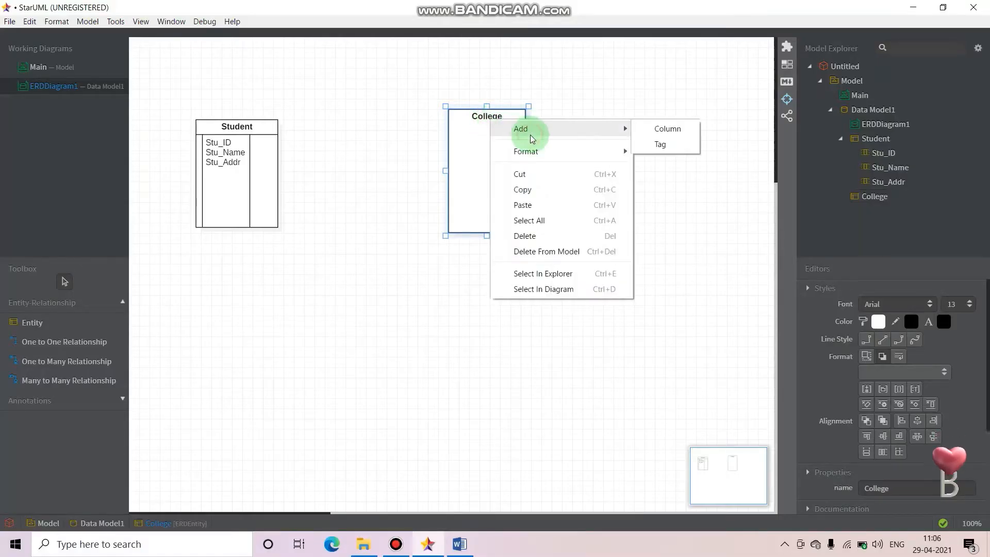
pyautogui.click(645, 129)
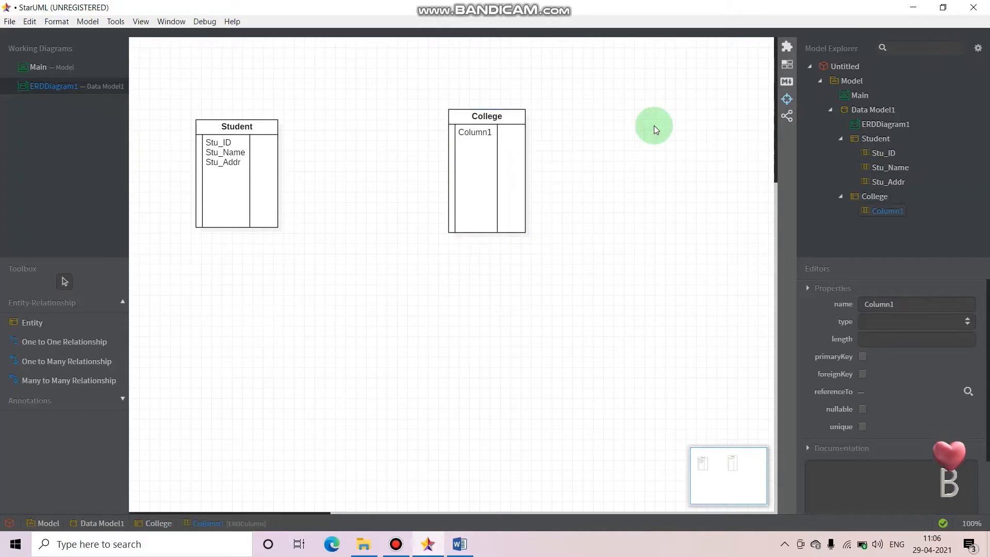
pyautogui.doubleClick(475, 133)
pyautogui.write('CO')
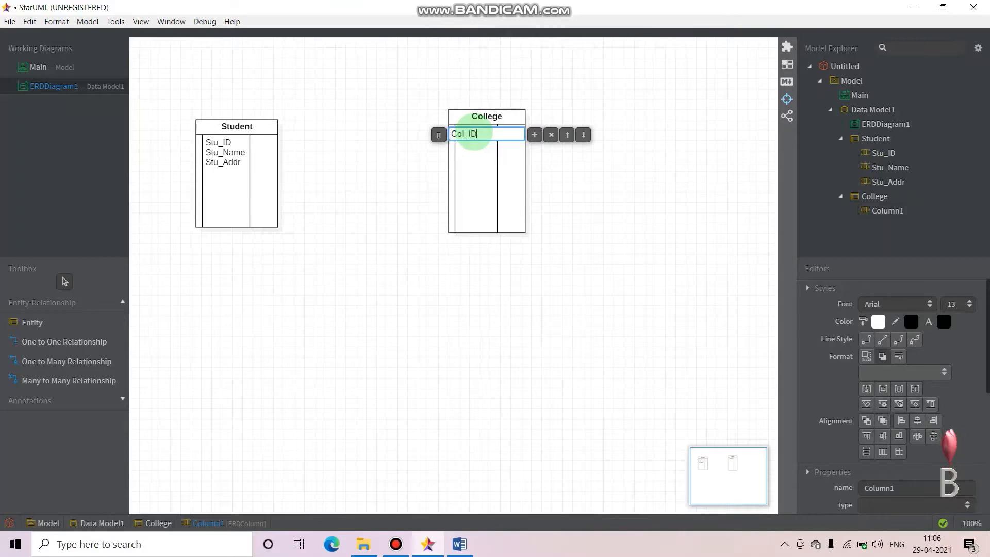
pyautogui.press('Return')
# Add another column below Col_ID in the College entity, named Col_Name
pyautogui.click(498, 132)
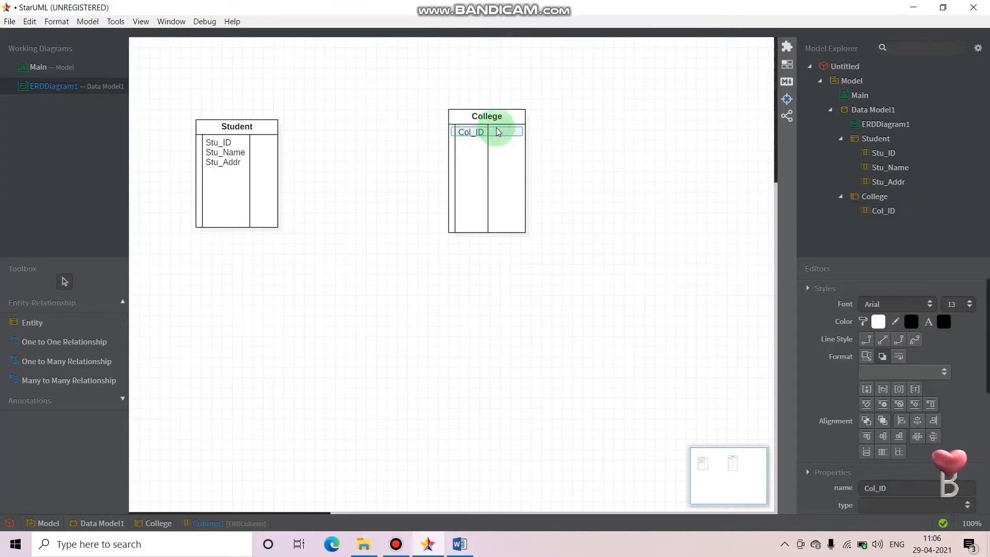
pyautogui.doubleClick(498, 132)
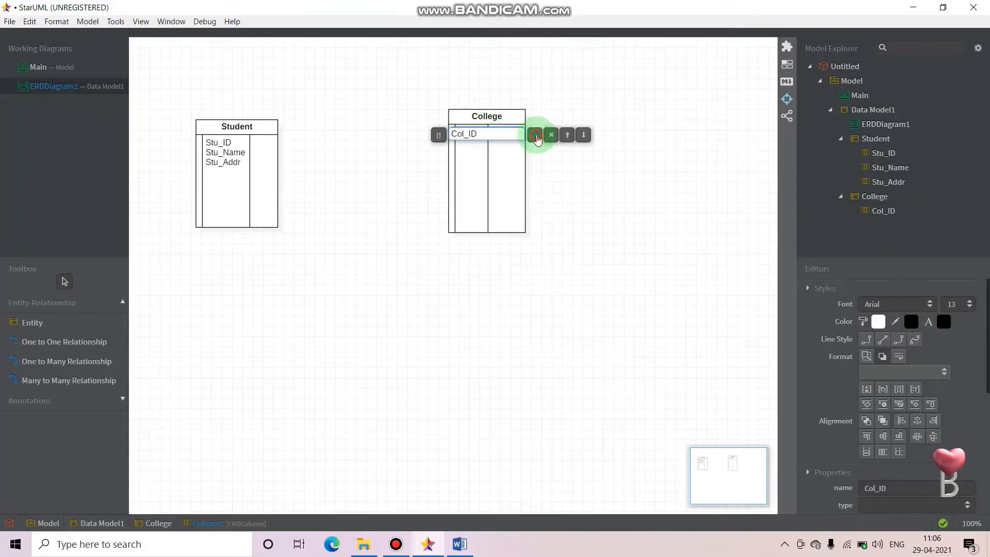
pyautogui.click(535, 135)
pyautogui.write('Co')
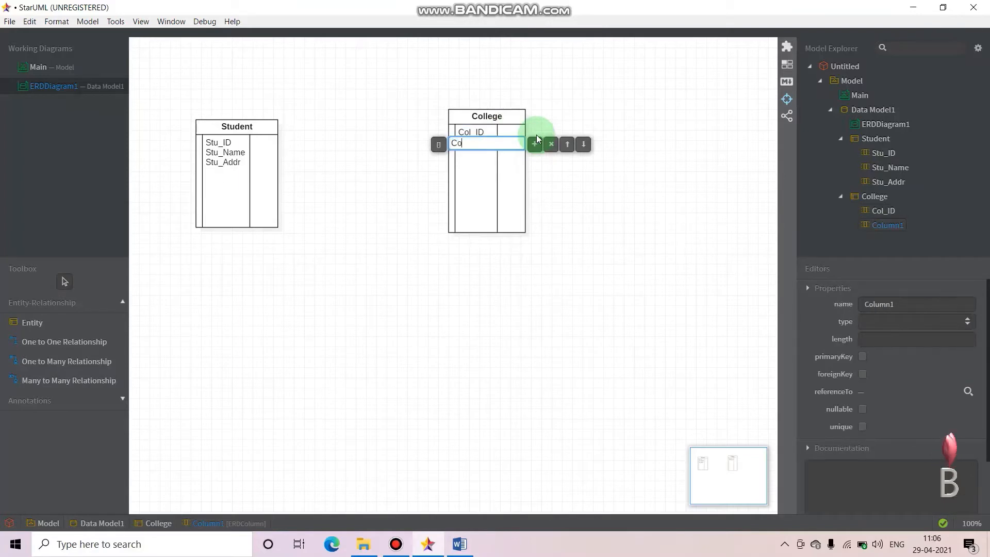
pyautogui.write('l_name')
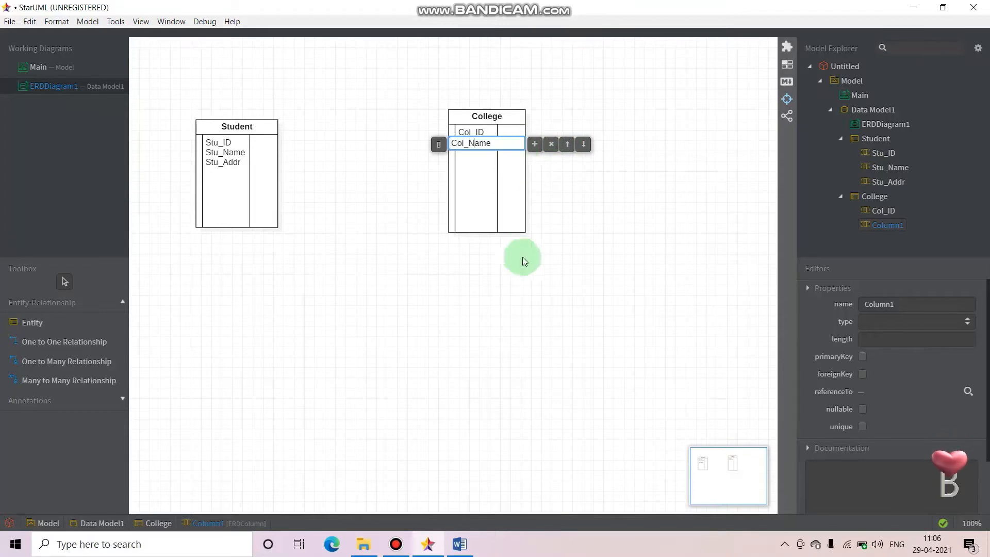
# Switch to the Word document to check the sample ER diagram of Student and College
pyautogui.click(457, 545)
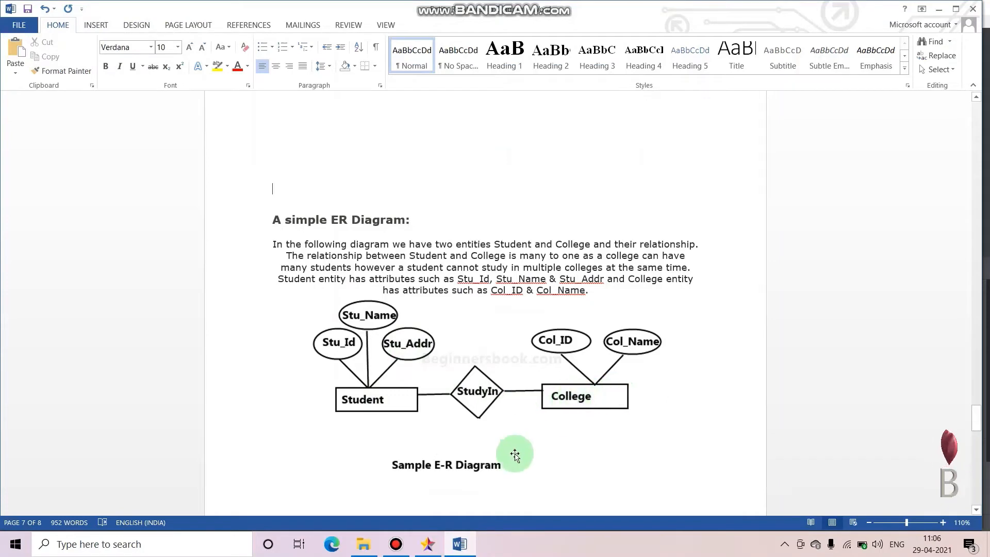
# Switch back to StarUML and set the Student entity's Stu_ID column as the primary key
pyautogui.click(427, 544)
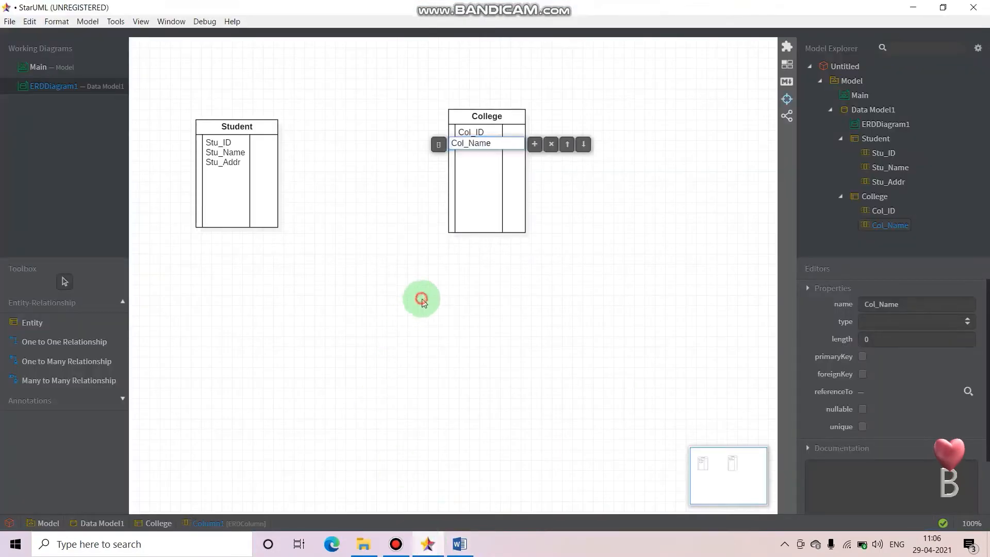
pyautogui.click(421, 297)
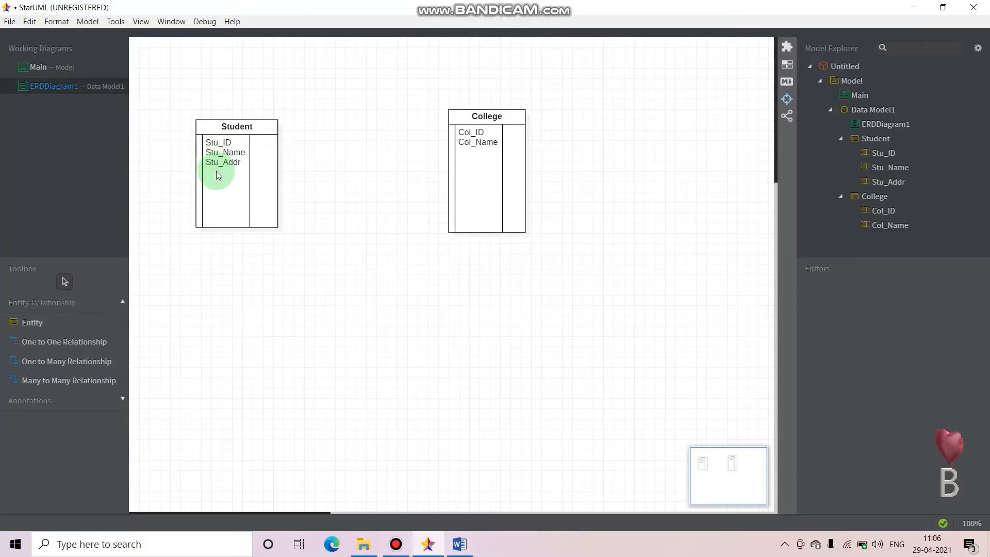
pyautogui.doubleClick(210, 149)
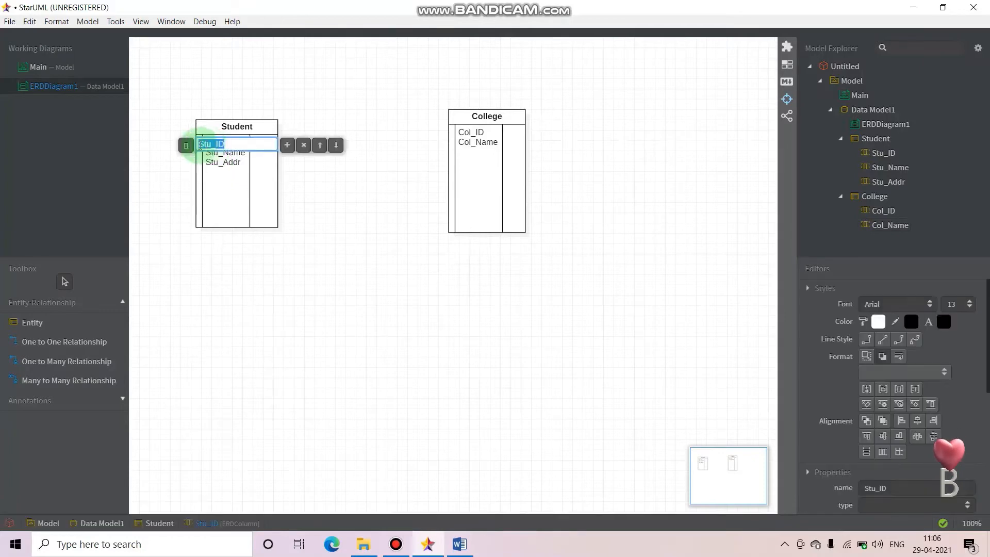
pyautogui.click(186, 145)
pyautogui.click(222, 168)
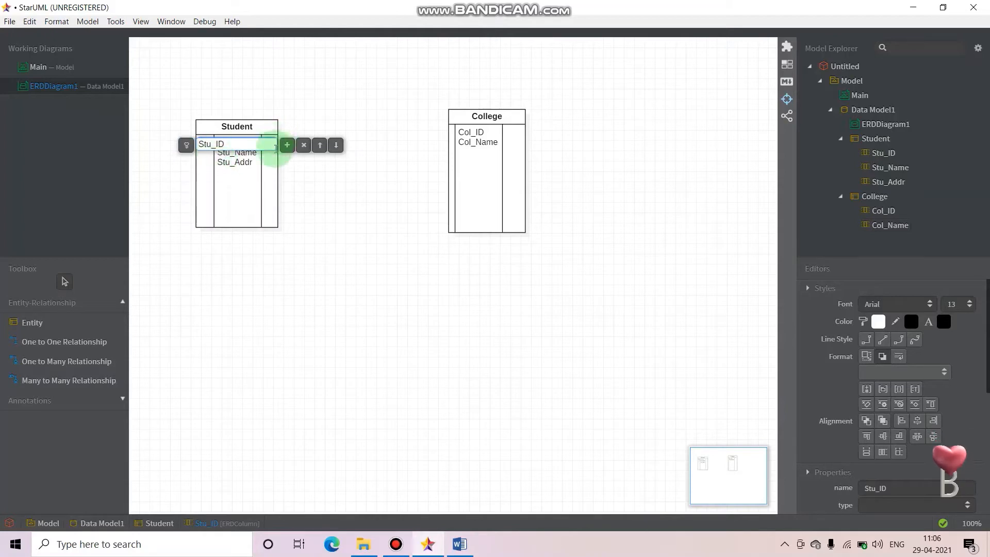
pyautogui.click(317, 167)
# Make Col_ID the primary key of the College entity
pyautogui.click(473, 108)
pyautogui.doubleClick(469, 135)
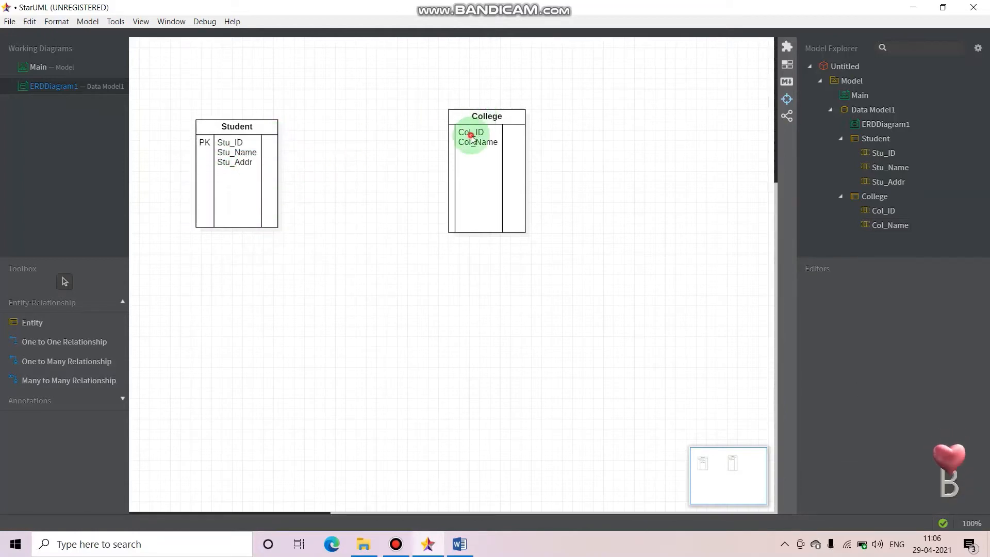
pyautogui.click(438, 135)
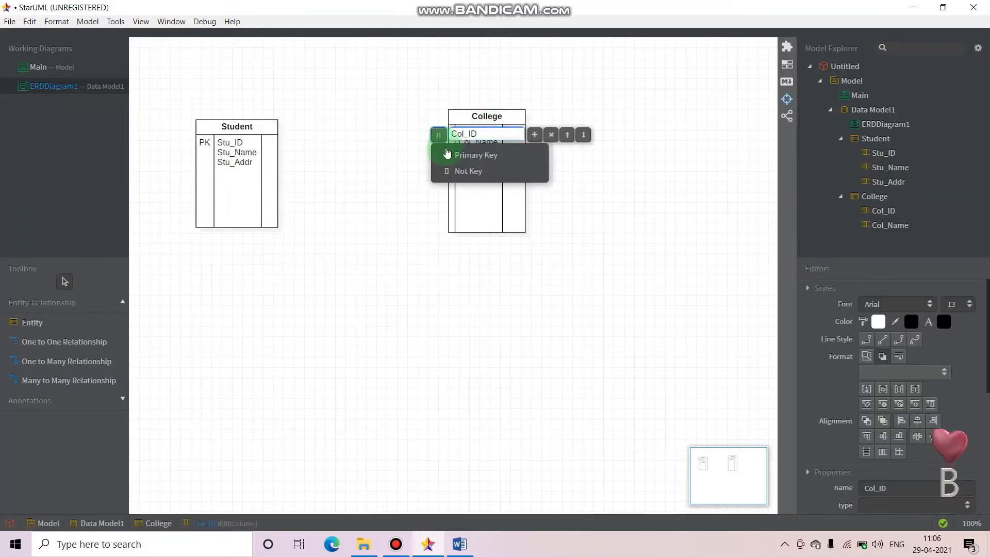
pyautogui.click(459, 157)
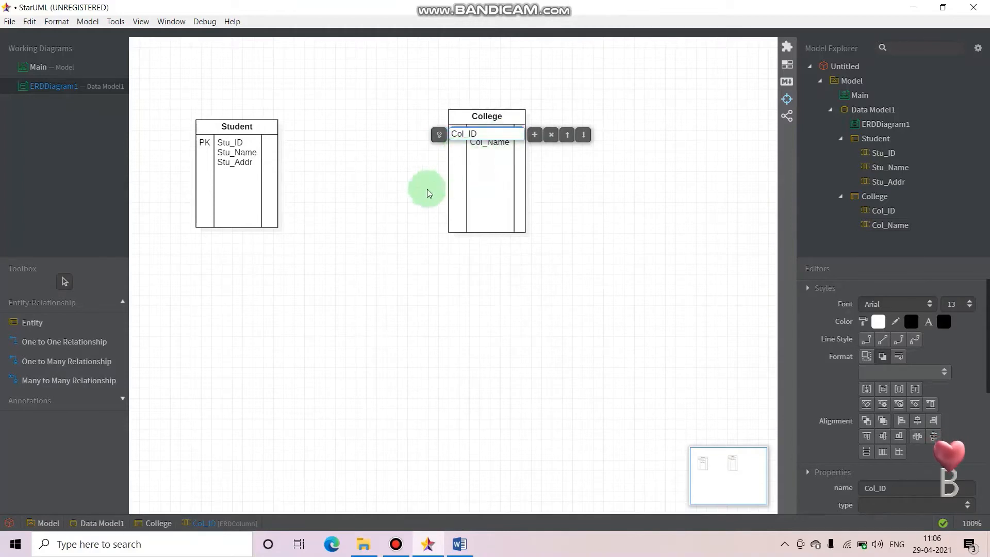
pyautogui.click(392, 205)
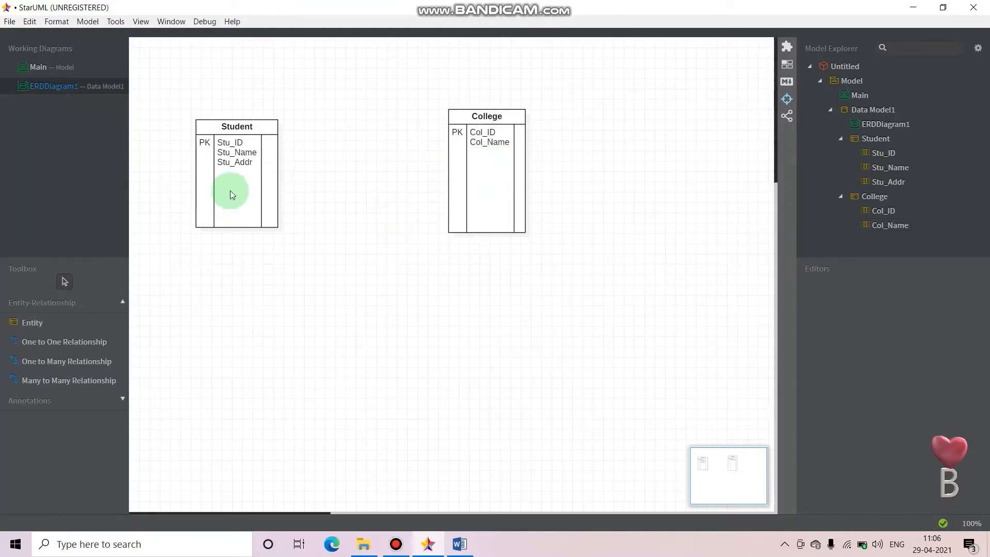
# Add another column with its default name below Stu_Addr in the Student entity
pyautogui.click(237, 171)
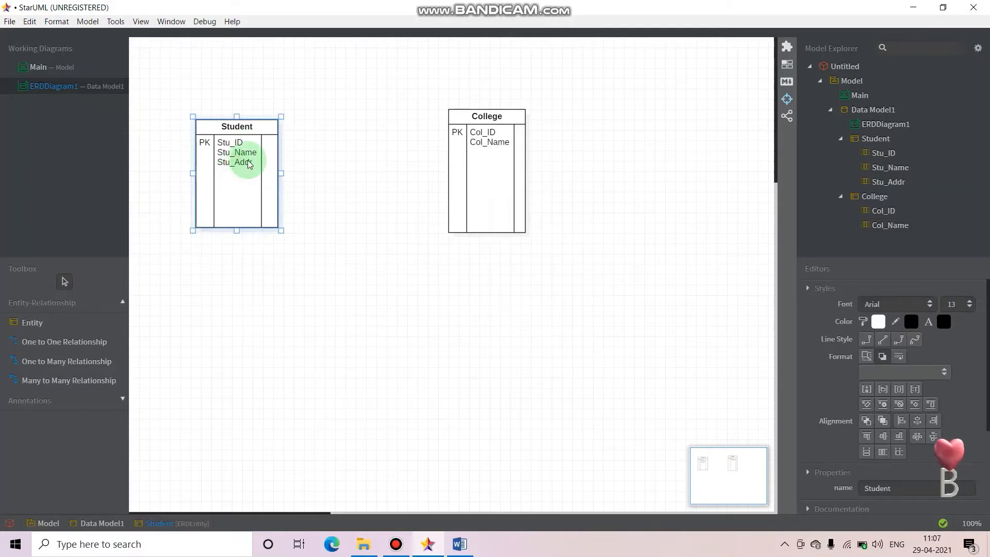
pyautogui.rightClick(280, 114)
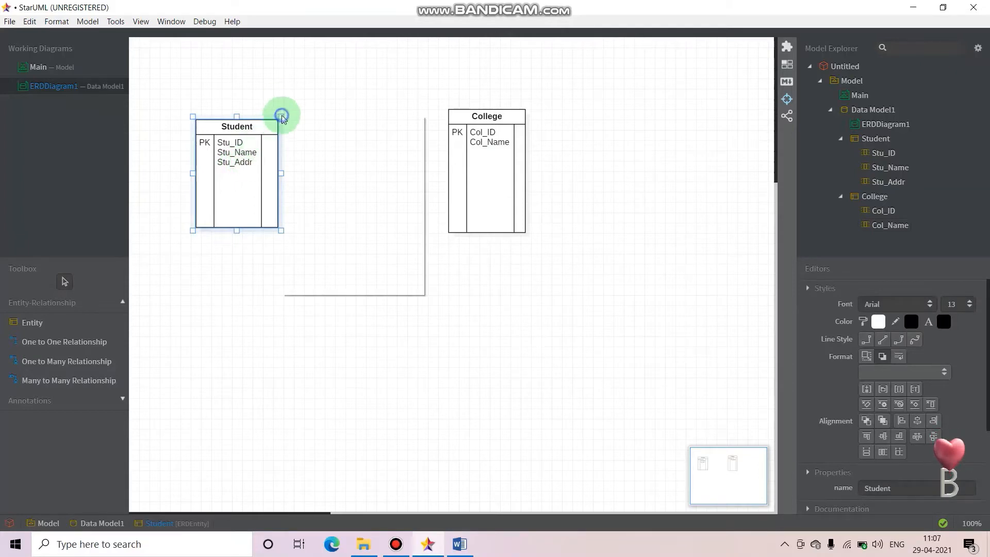
pyautogui.click(274, 128)
pyautogui.rightClick(274, 129)
pyautogui.click(273, 128)
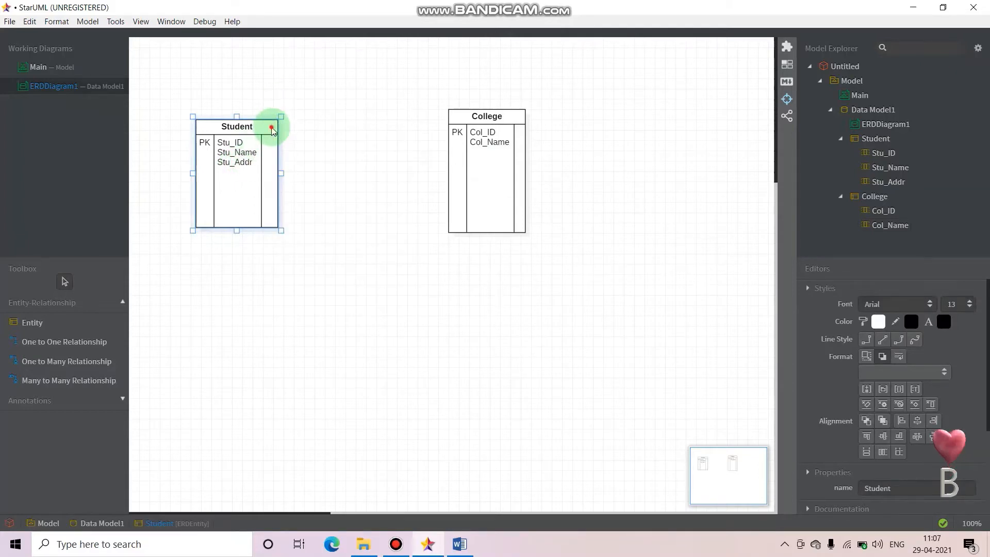
pyautogui.doubleClick(272, 127)
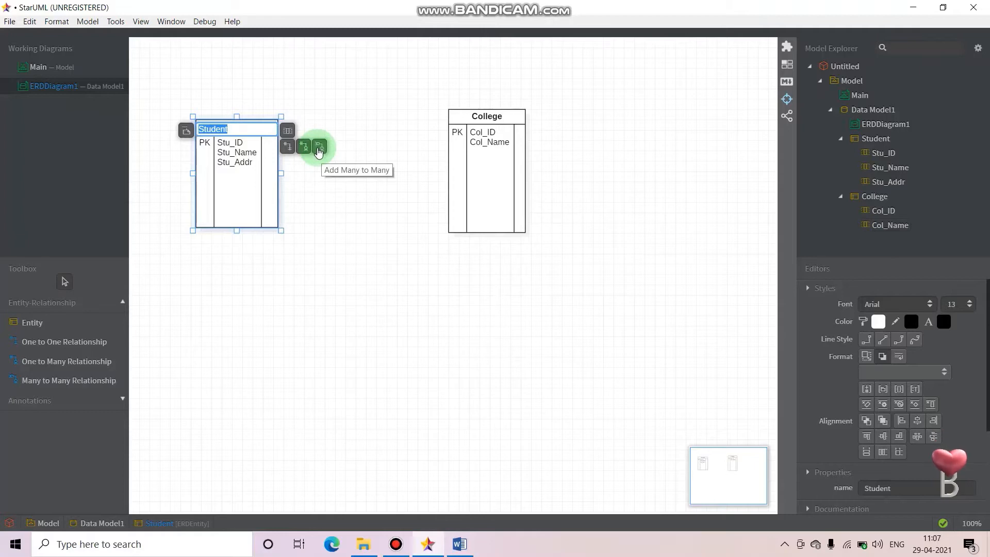
pyautogui.click(89, 391)
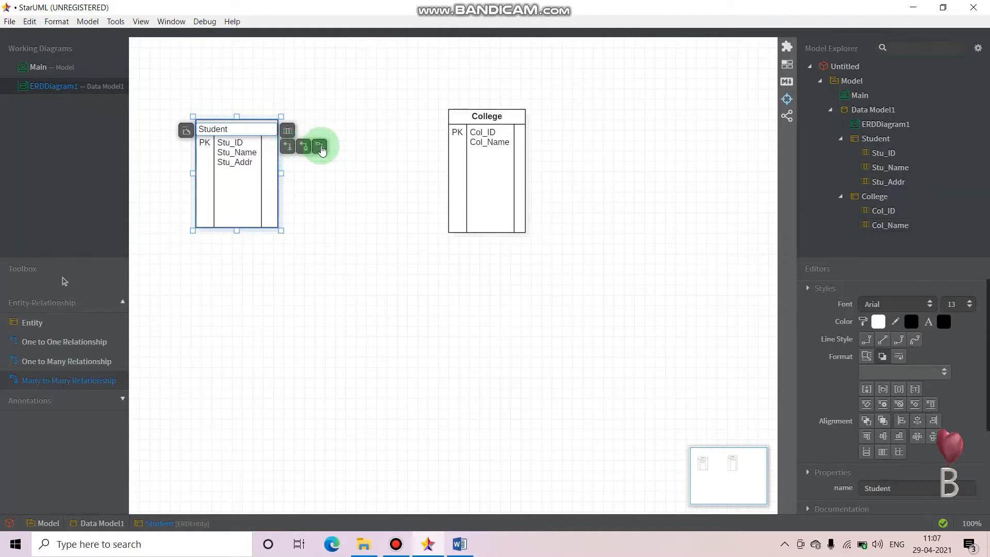
pyautogui.click(288, 132)
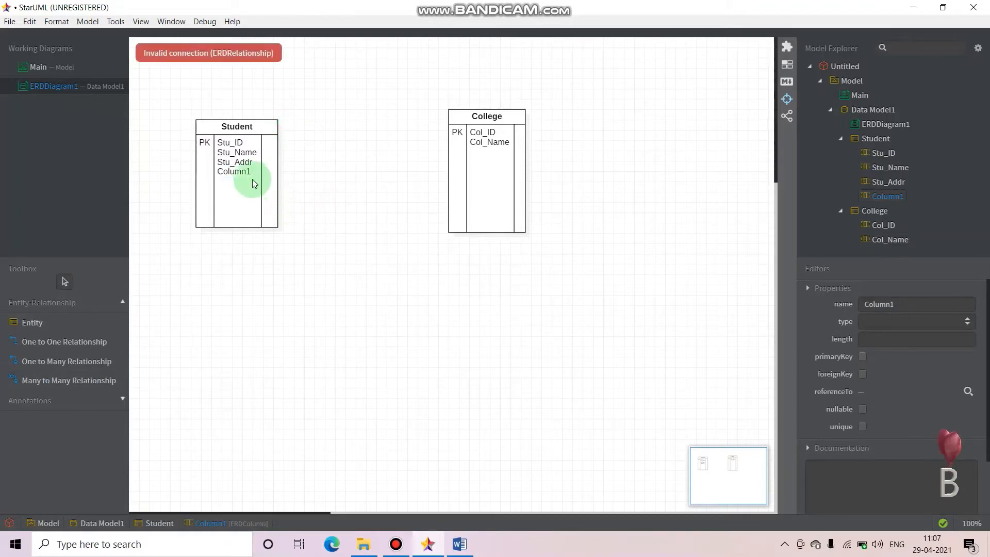
pyautogui.doubleClick(265, 131)
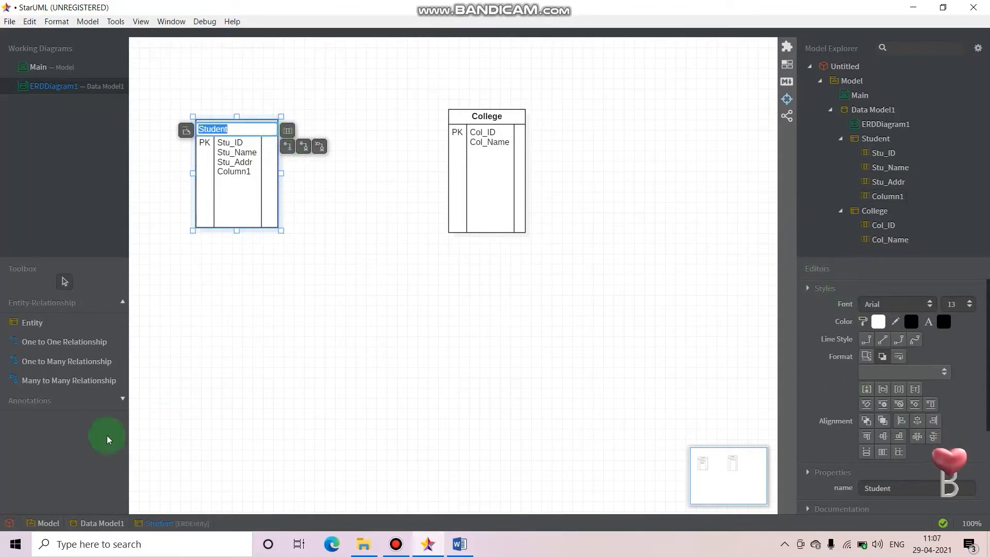
pyautogui.click(50, 382)
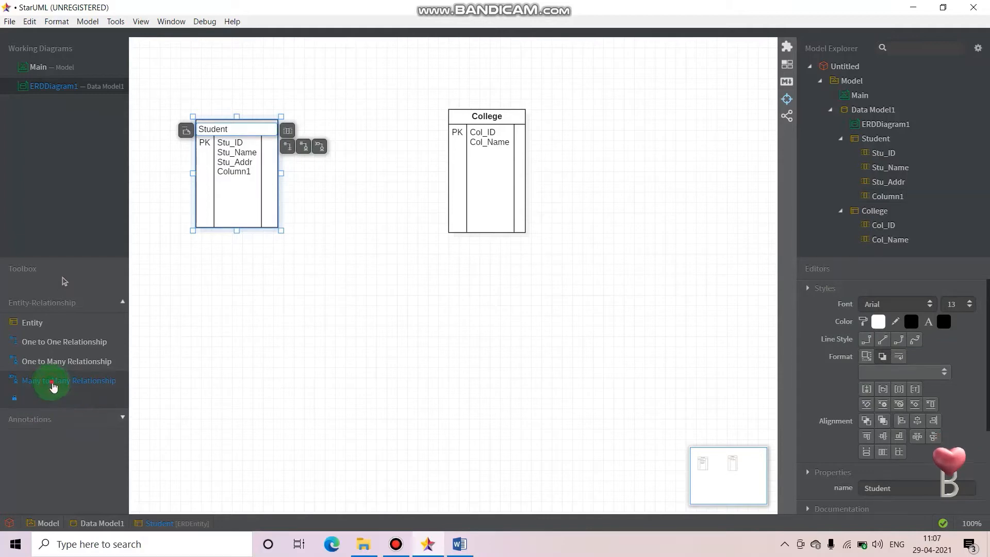
pyautogui.click(50, 361)
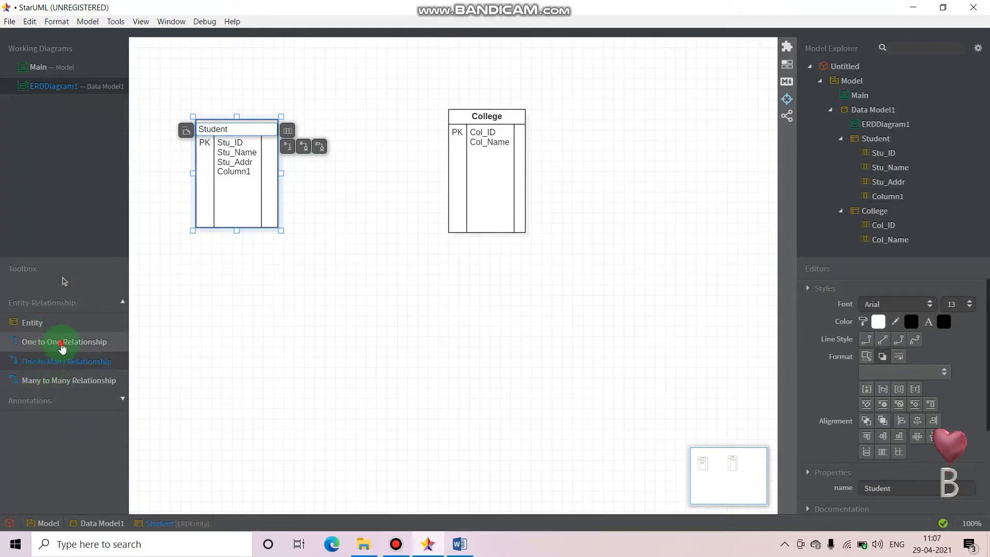
pyautogui.doubleClick(62, 343)
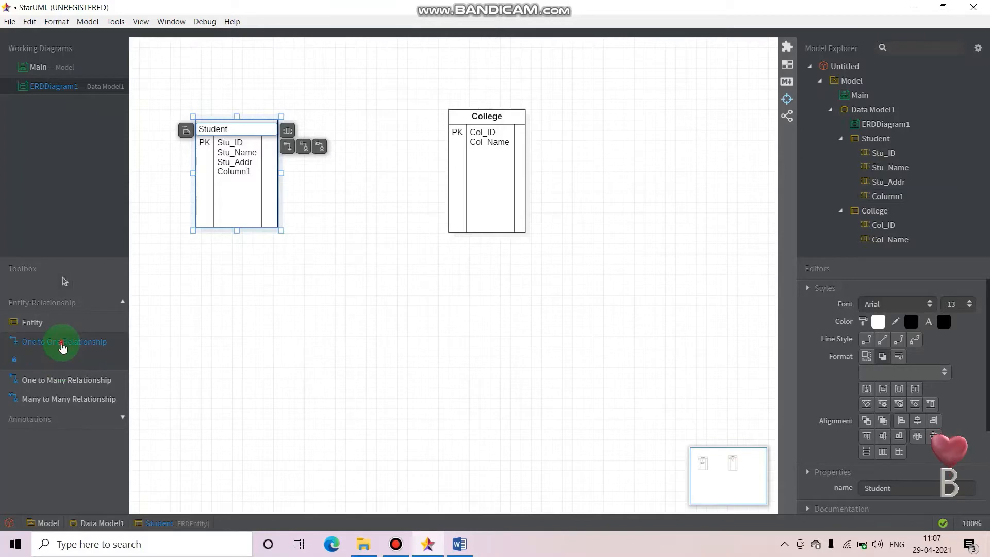
pyautogui.click(61, 344)
pyautogui.click(77, 382)
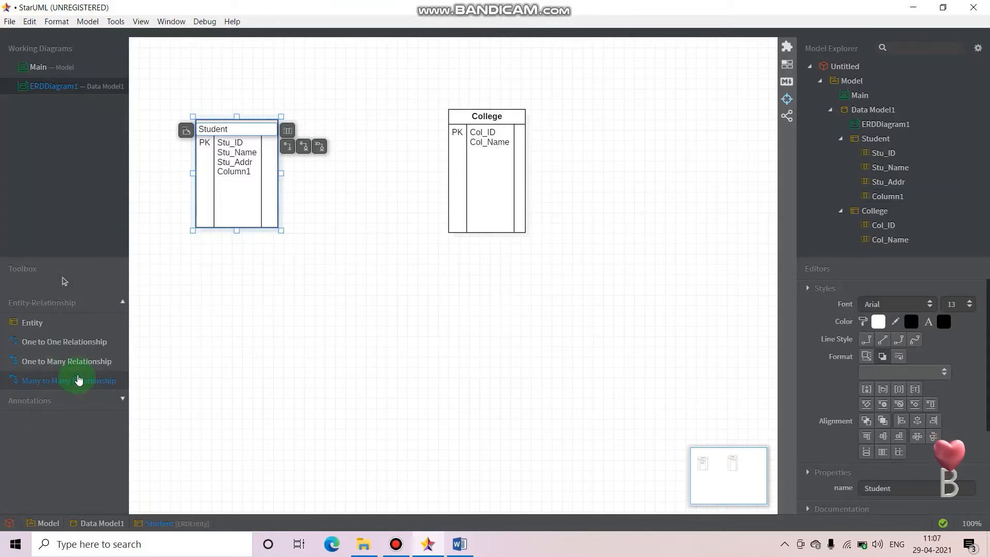
pyautogui.click(79, 367)
pyautogui.click(80, 384)
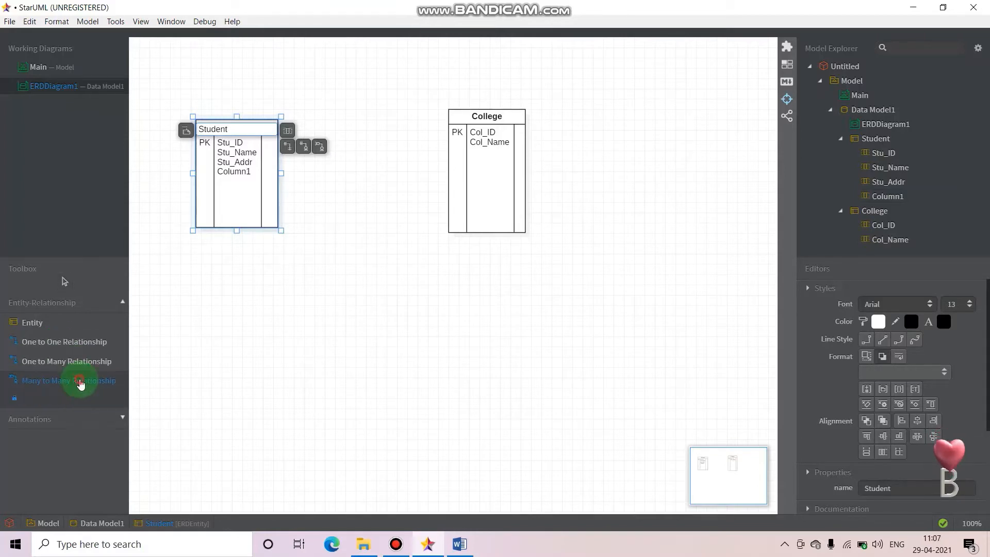
pyautogui.click(41, 398)
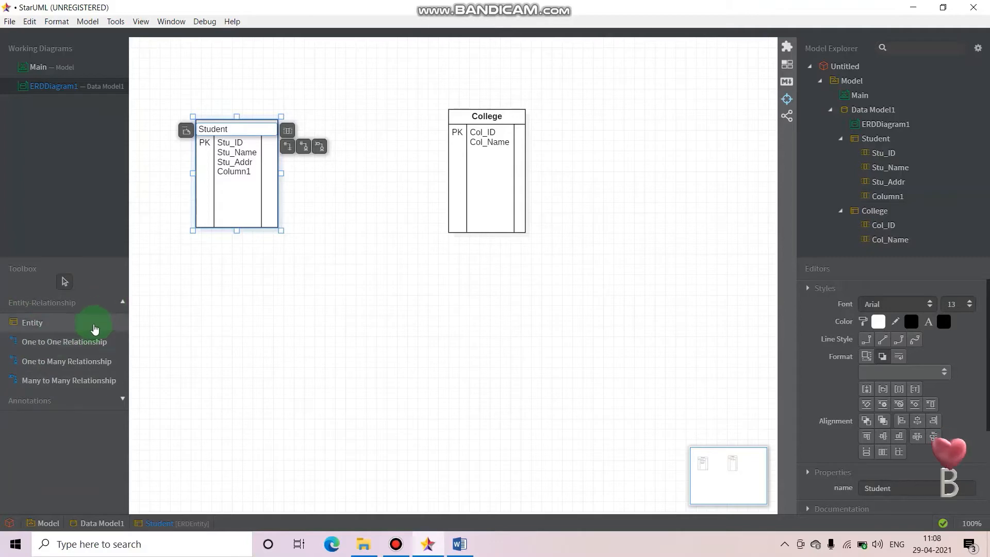
# Draw a one-to-many relationship from College to Student and name it Studying, checking the sample diagram in Word
pyautogui.click(50, 363)
pyautogui.moveTo(459, 182); pyautogui.dragTo(262, 184)
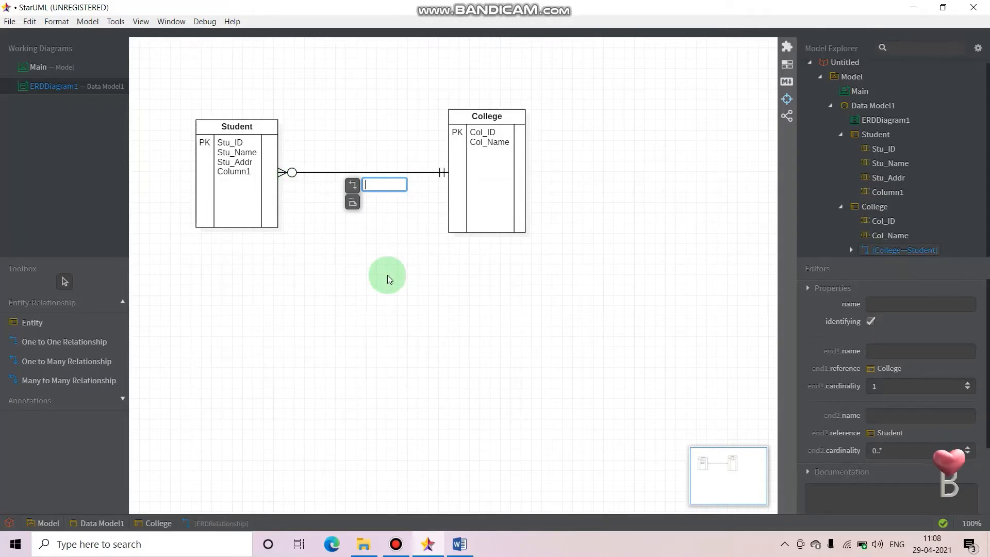
pyautogui.click(460, 545)
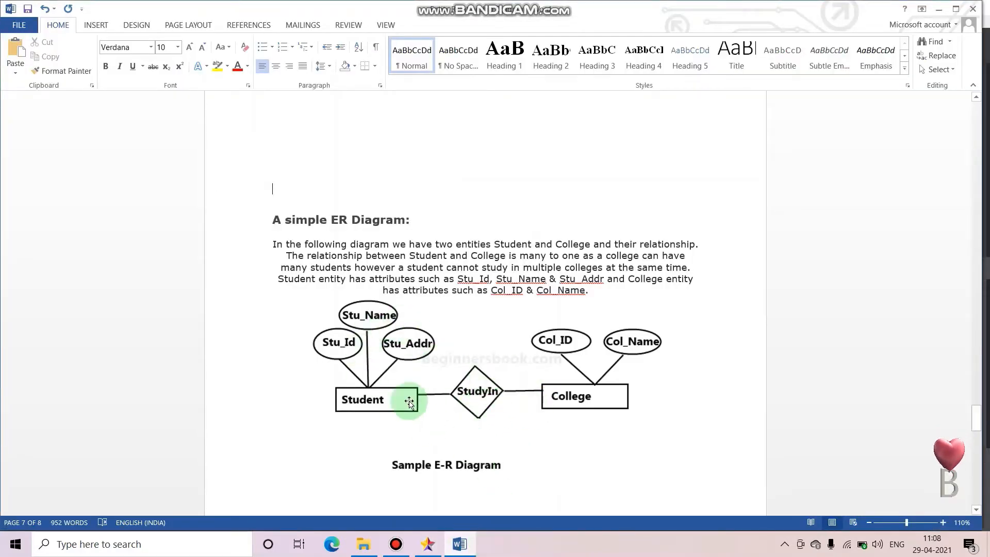
pyautogui.click(445, 543)
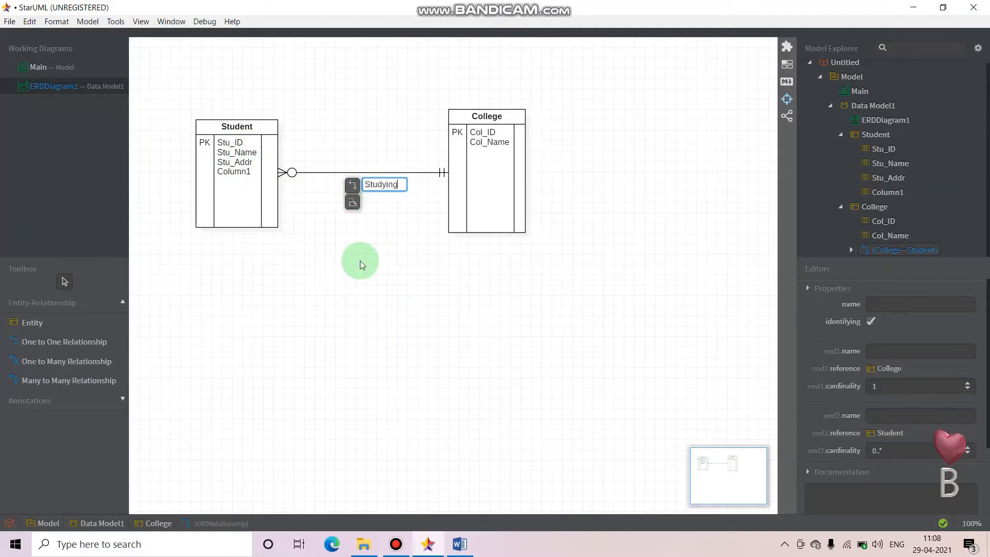
pyautogui.click(433, 240)
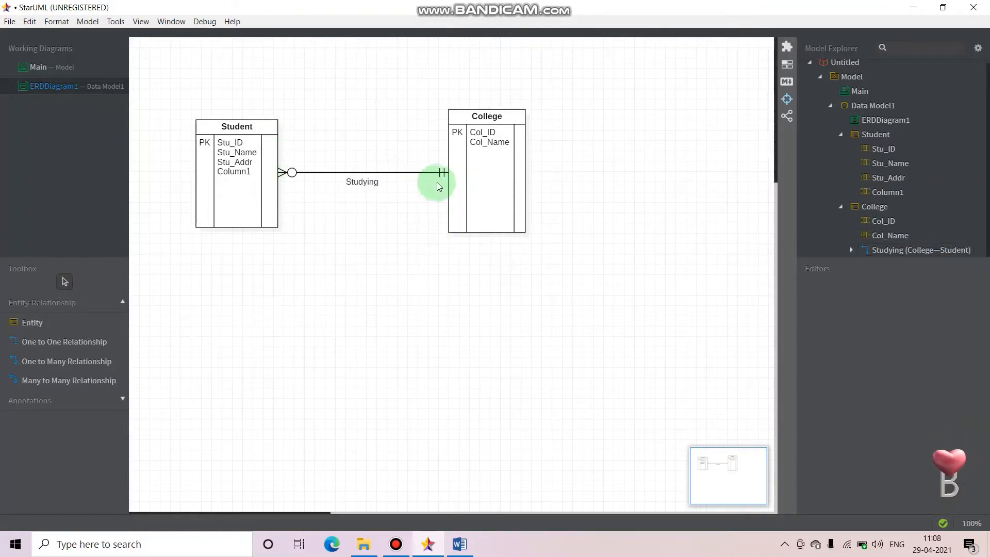
# Attach a note to the Studying relationship and place it above the line, just left of the College entity
pyautogui.doubleClick(358, 173)
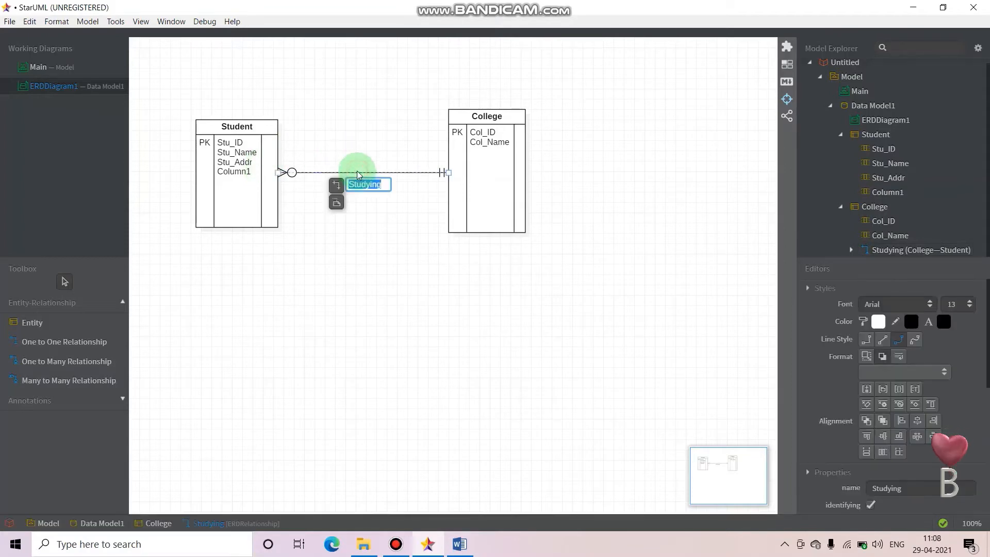
pyautogui.click(336, 201)
pyautogui.moveTo(538, 199); pyautogui.dragTo(421, 102)
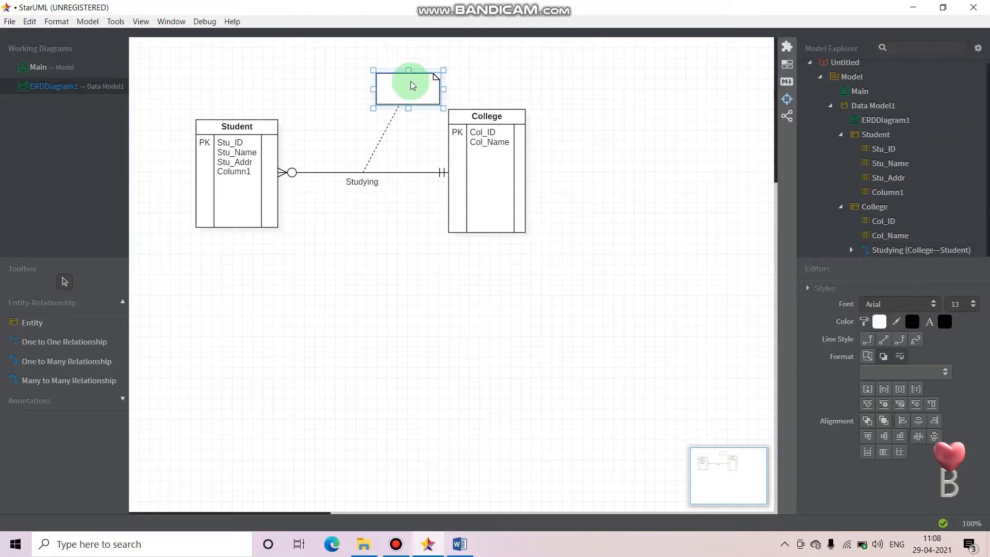
# Enter the note text "A student Studies in 1 College, But a College has many students"
pyautogui.doubleClick(403, 87)
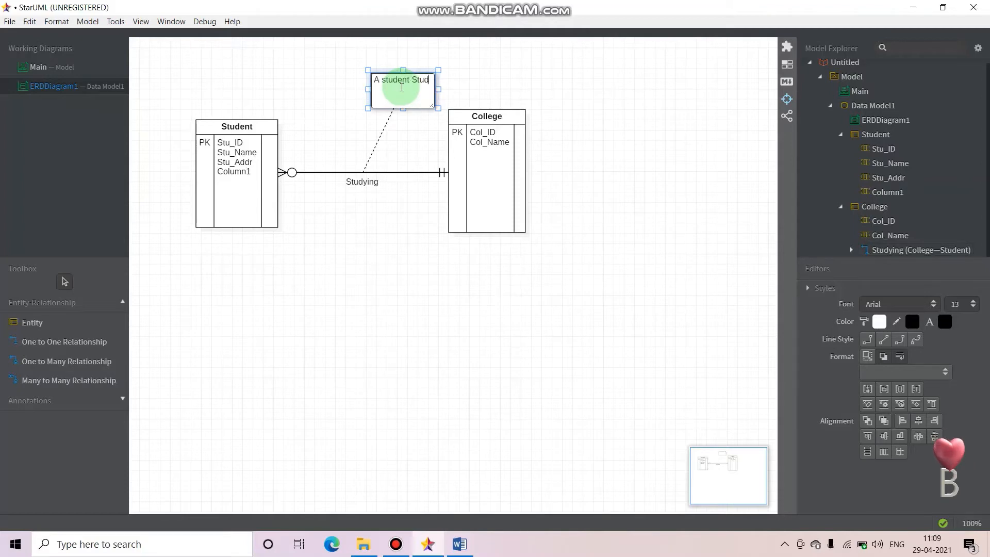
pyautogui.write('A student Studies in')
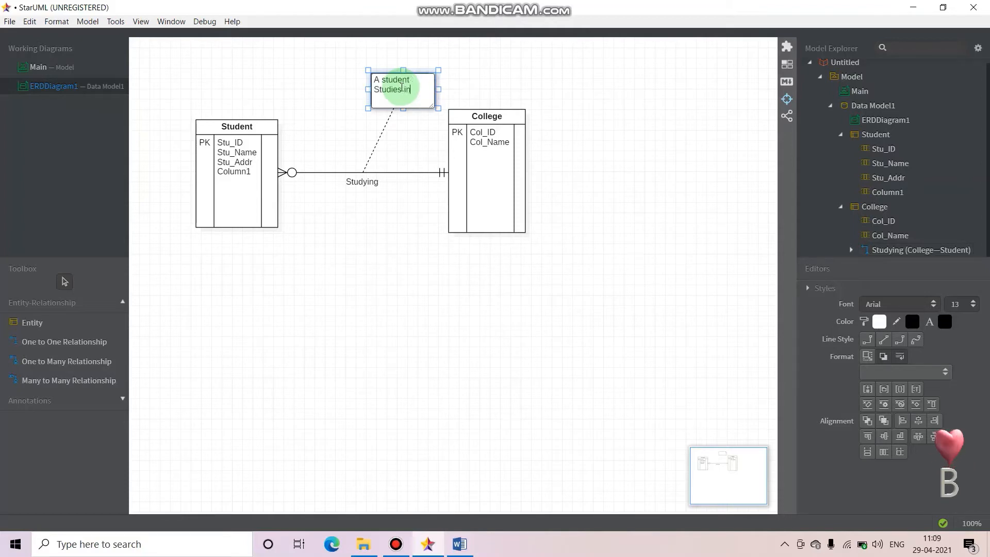
pyautogui.write(' 1 College, But a')
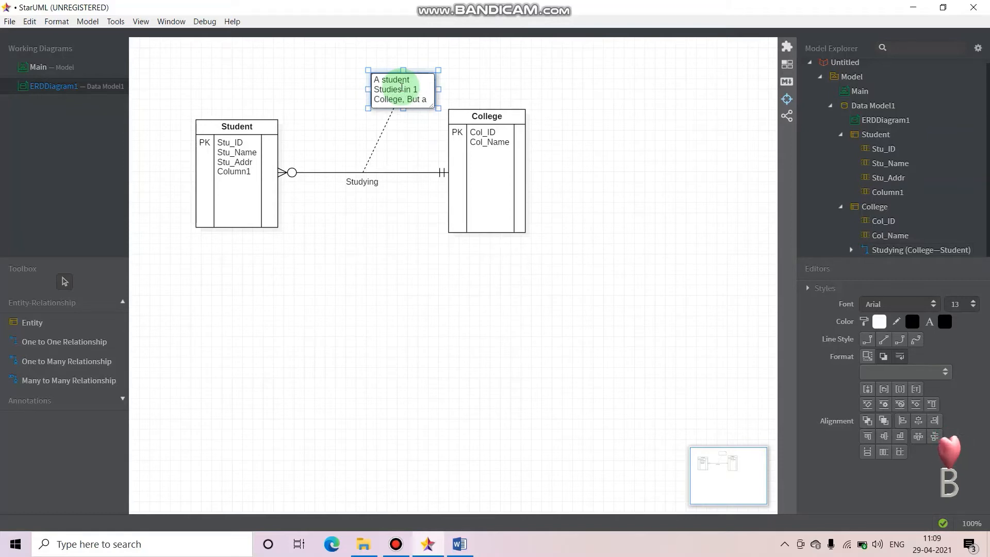
pyautogui.write('College has')
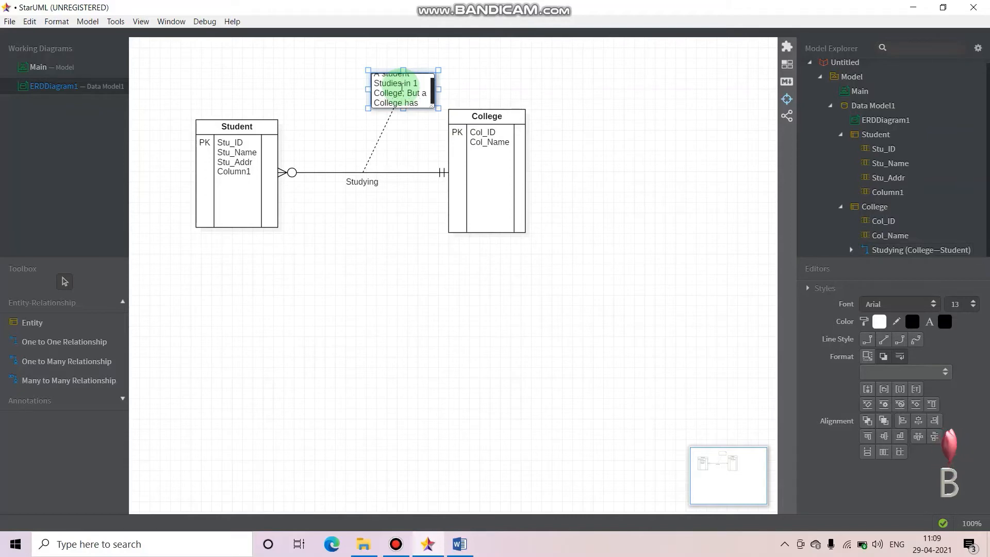
pyautogui.write(' many stu')
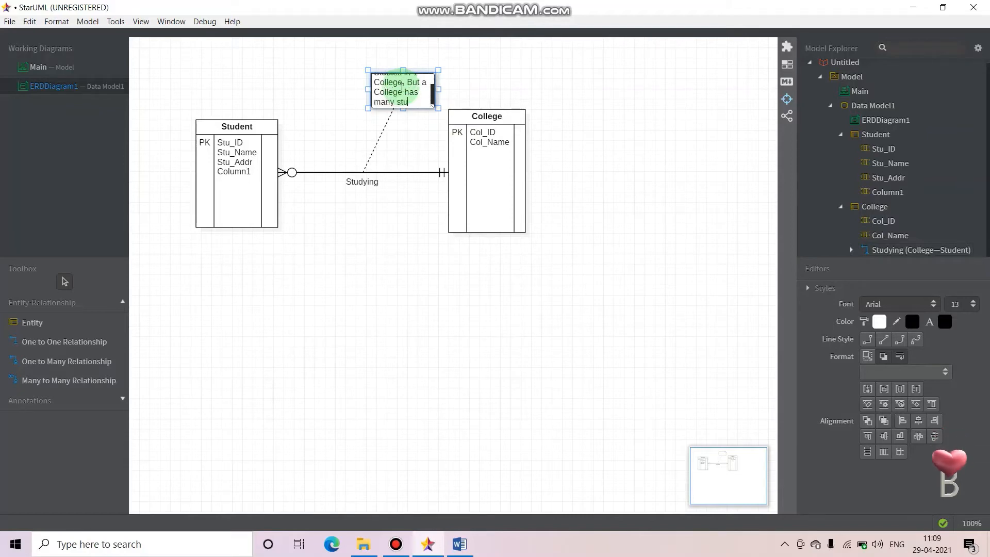
pyautogui.write('dents')
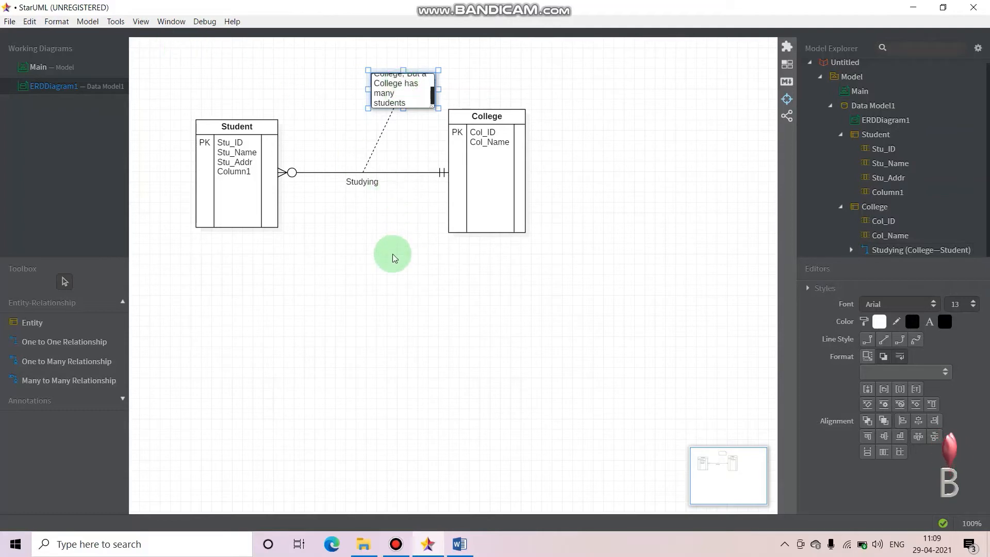
pyautogui.click(378, 239)
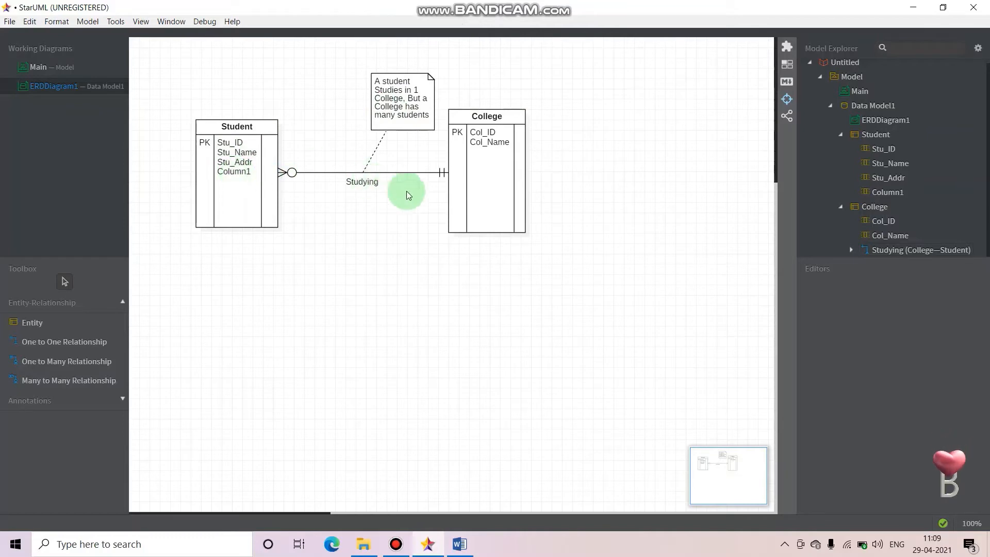
# Rename the last column of the Student entity as Col_ID
pyautogui.doubleClick(244, 172)
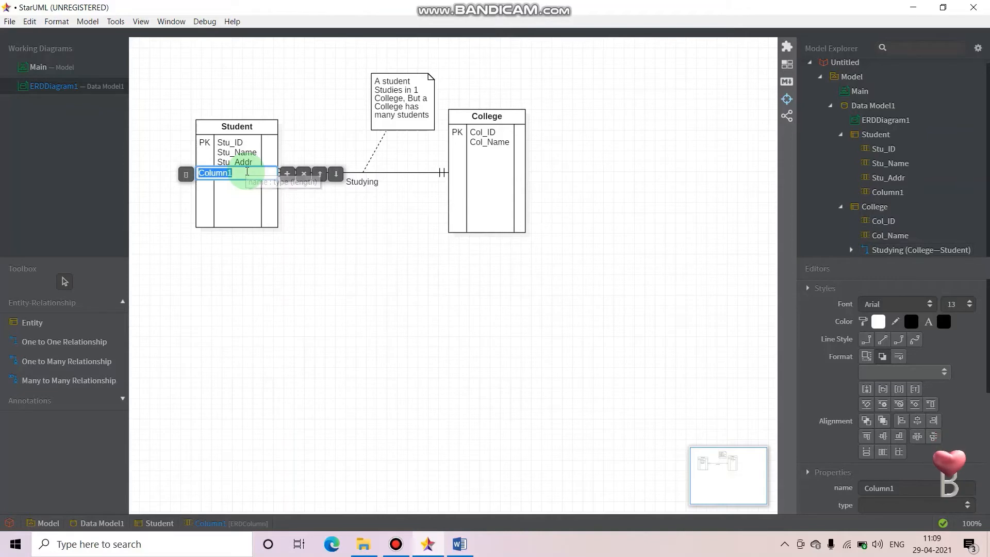
pyautogui.write('Co')
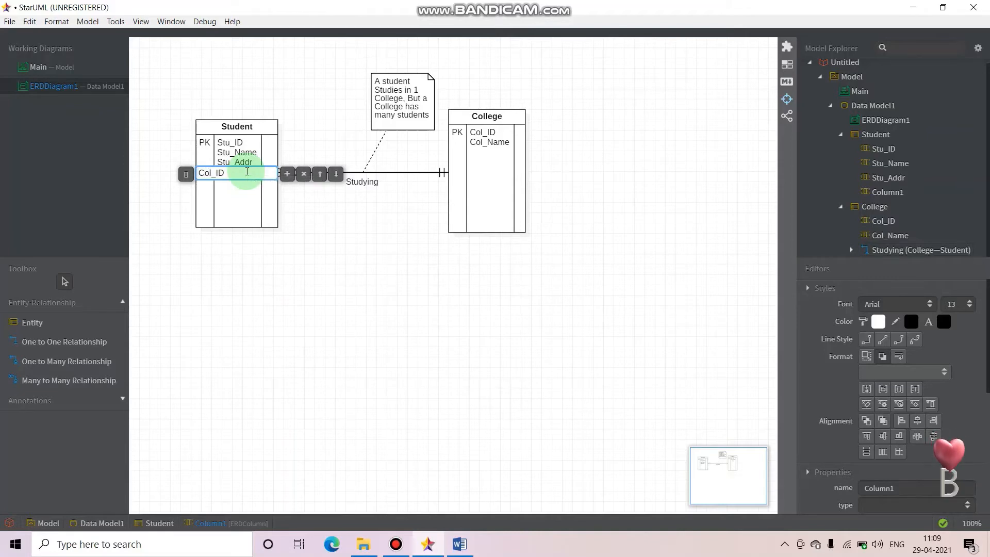
pyautogui.write('l_ID')
pyautogui.click(310, 270)
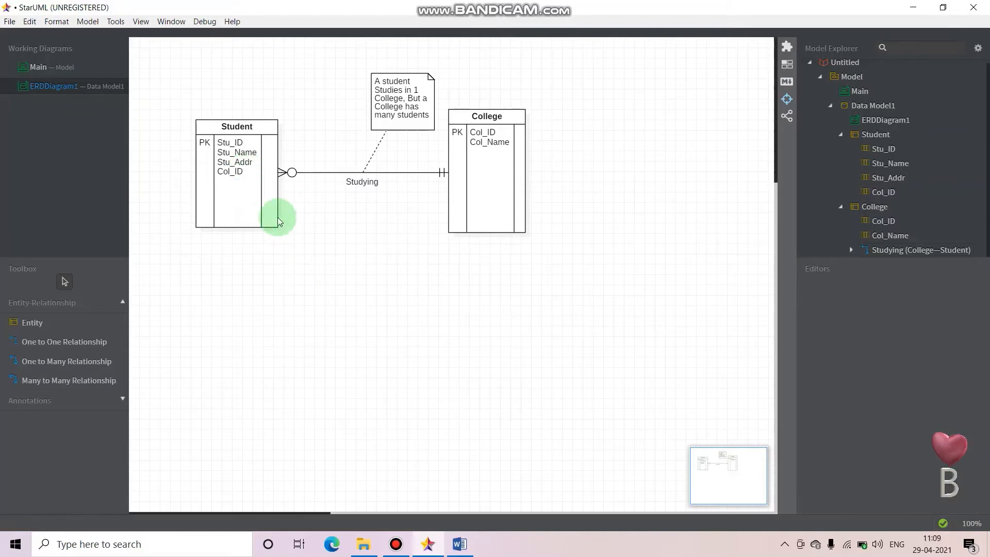
# Check the key options offered for the Student entity's Col_ID column without choosing one
pyautogui.click(219, 177)
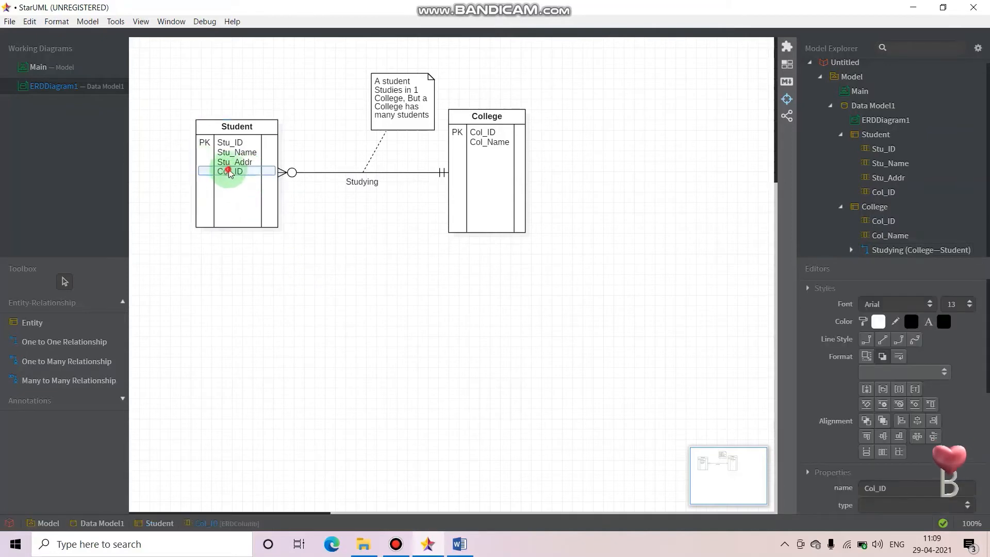
pyautogui.doubleClick(221, 172)
pyautogui.click(181, 172)
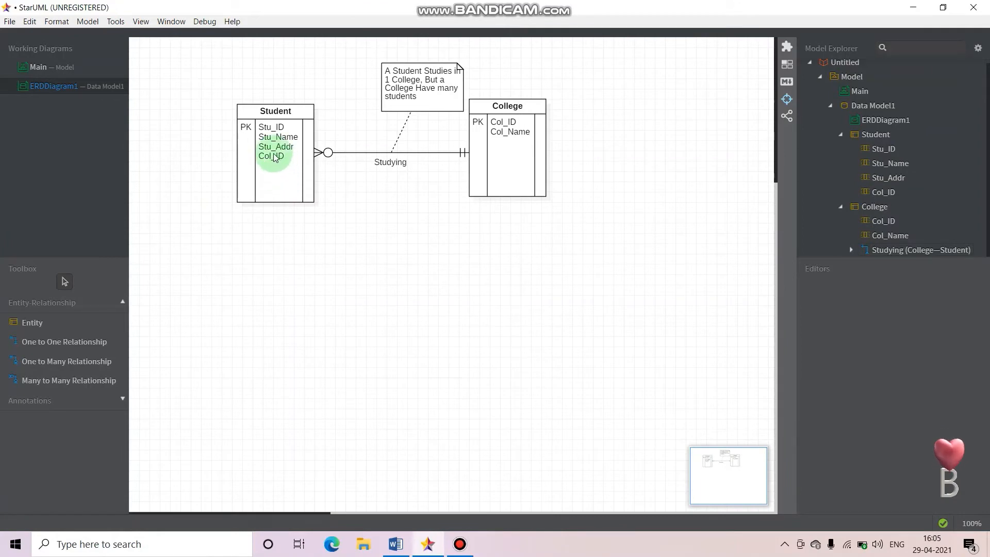
pyautogui.doubleClick(274, 156)
pyautogui.click(227, 157)
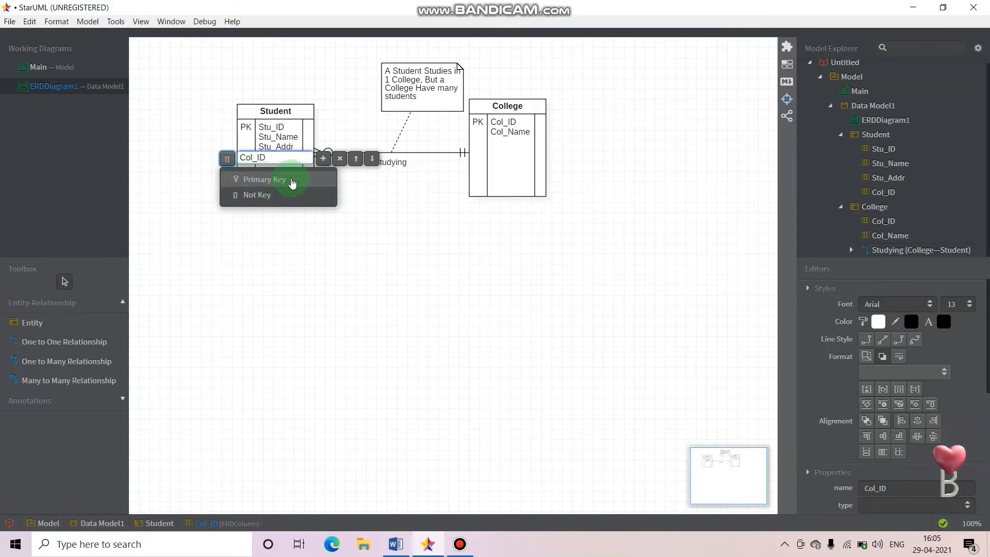
pyautogui.click(380, 199)
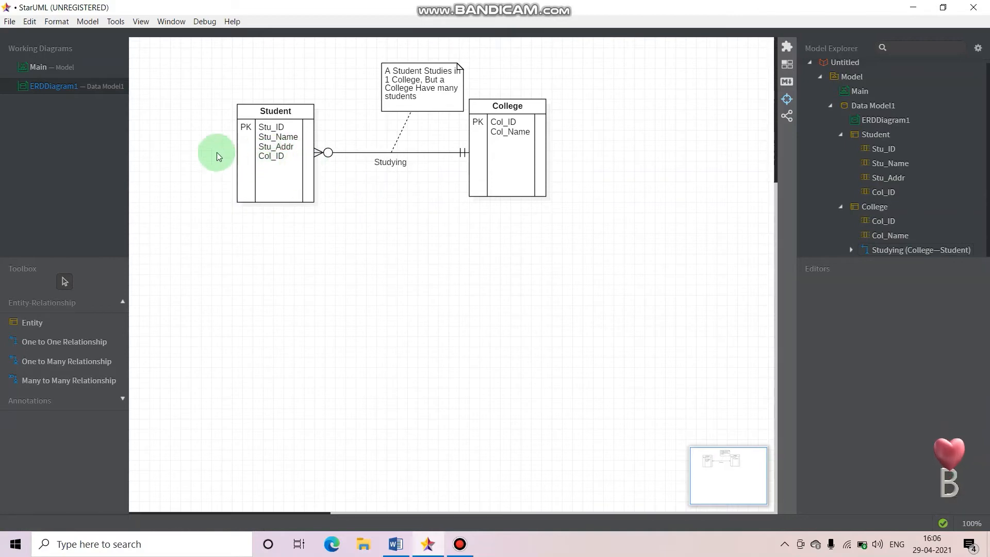
# Mark the Student entity's Col_ID column as a foreign key
pyautogui.click(265, 156)
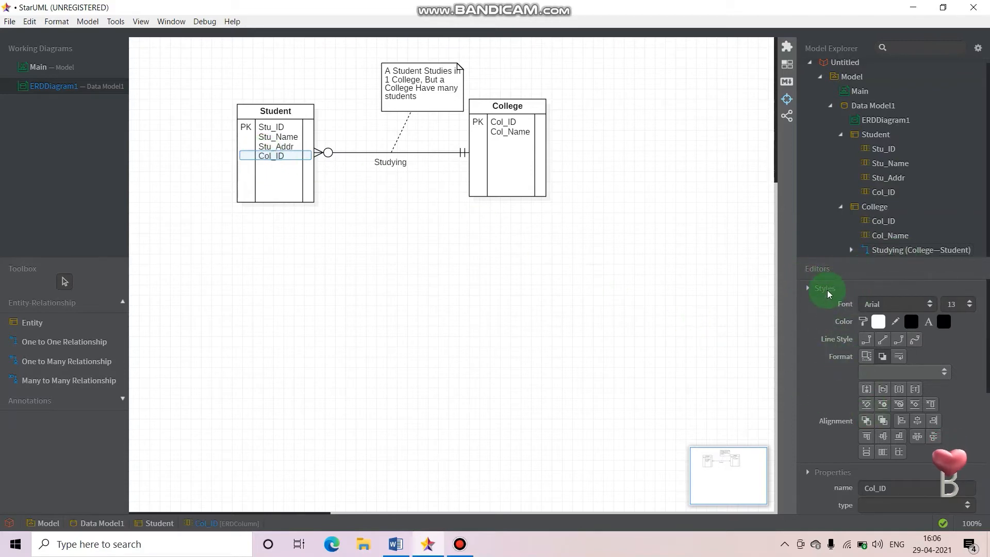
pyautogui.scroll(-3, 838, 309)
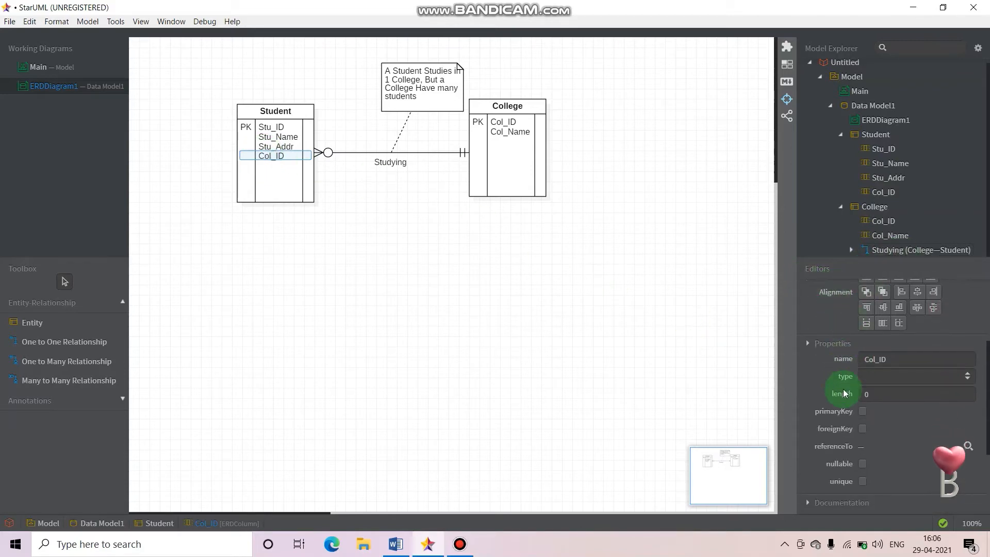
pyautogui.scroll(-2, 826, 371)
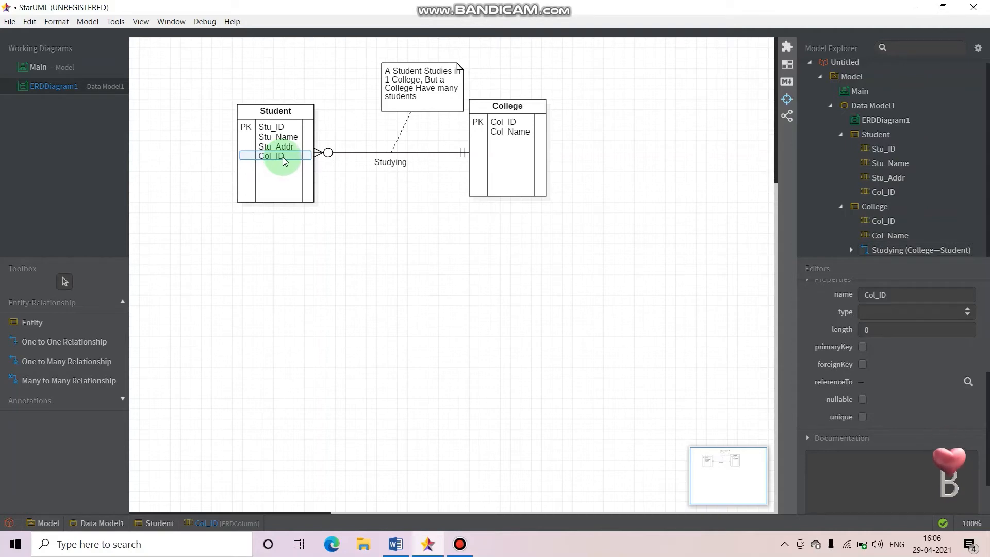
pyautogui.click(863, 365)
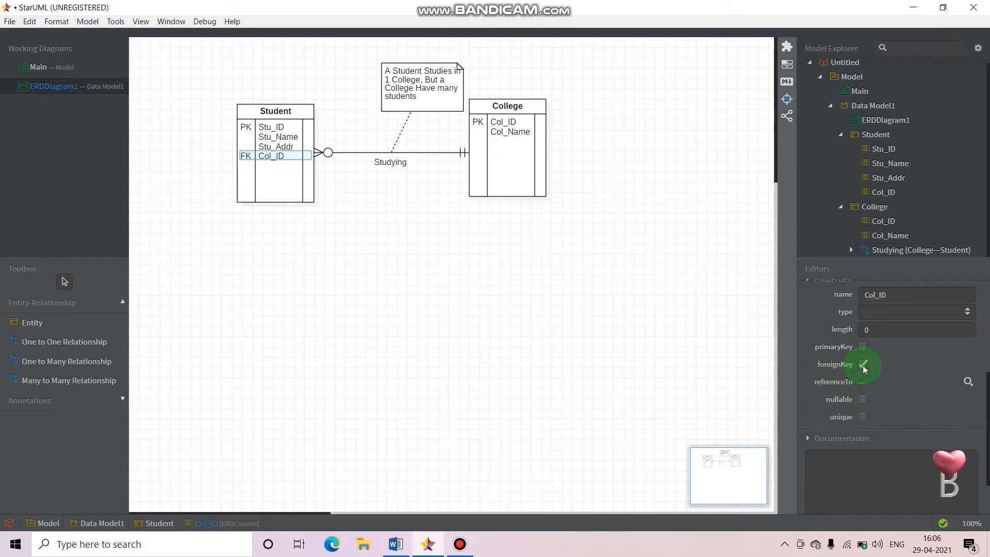
# Make the foreign key in Student reference the Col_ID column of the College entity
pyautogui.click(968, 382)
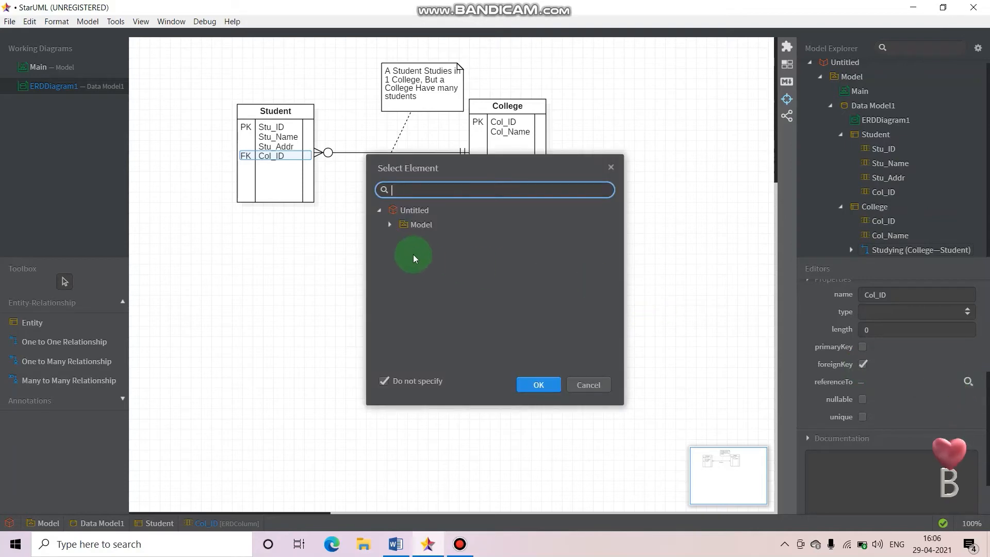
pyautogui.click(390, 225)
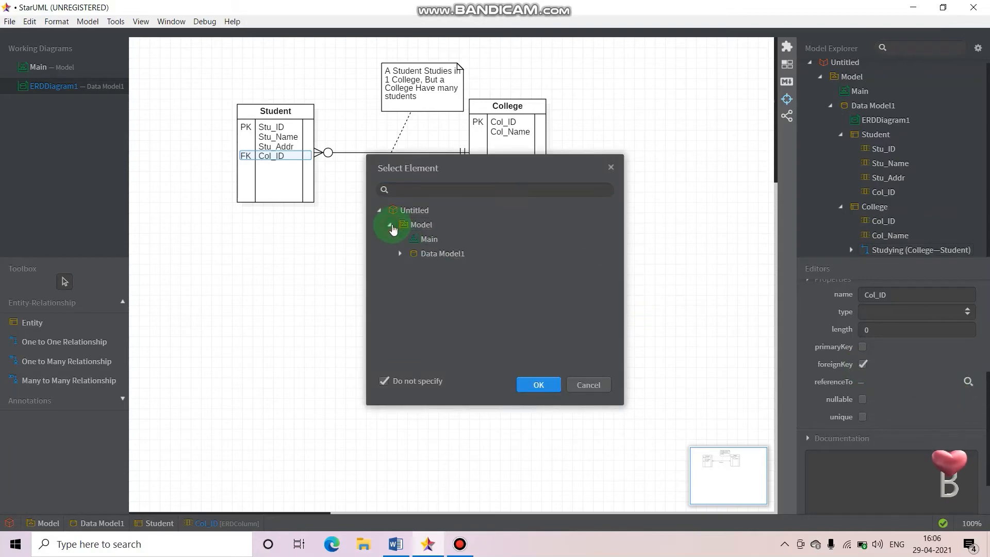
pyautogui.click(400, 254)
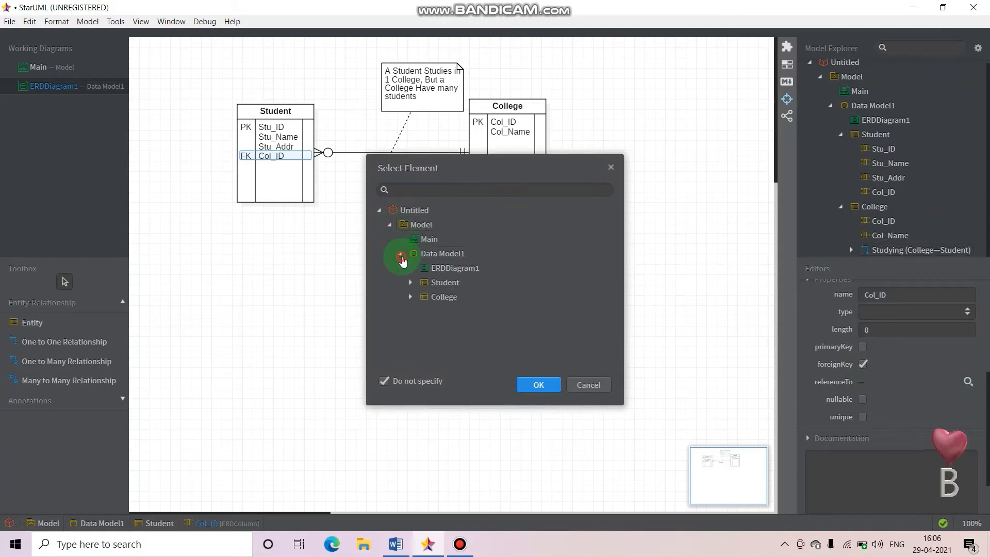
pyautogui.click(412, 298)
pyautogui.click(456, 311)
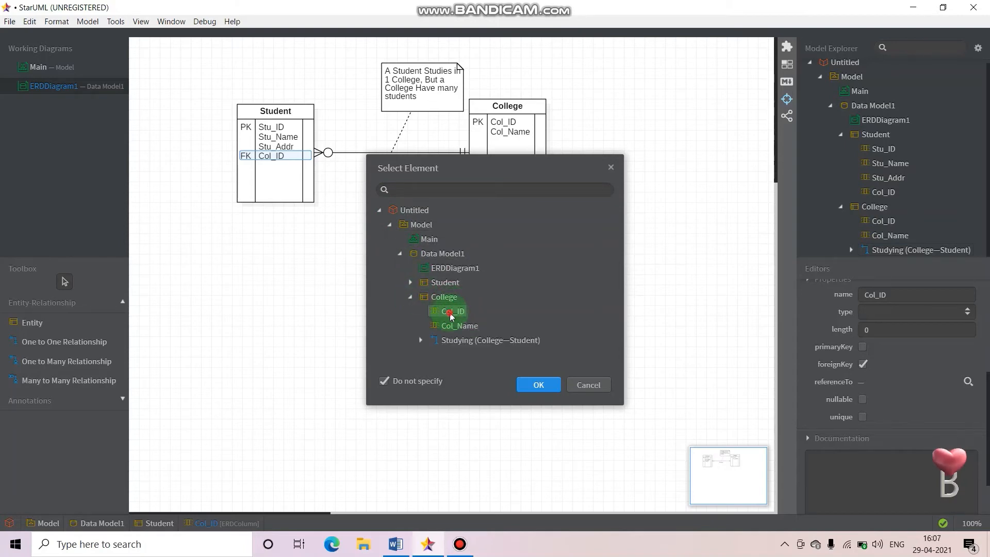
pyautogui.click(450, 312)
pyautogui.click(538, 384)
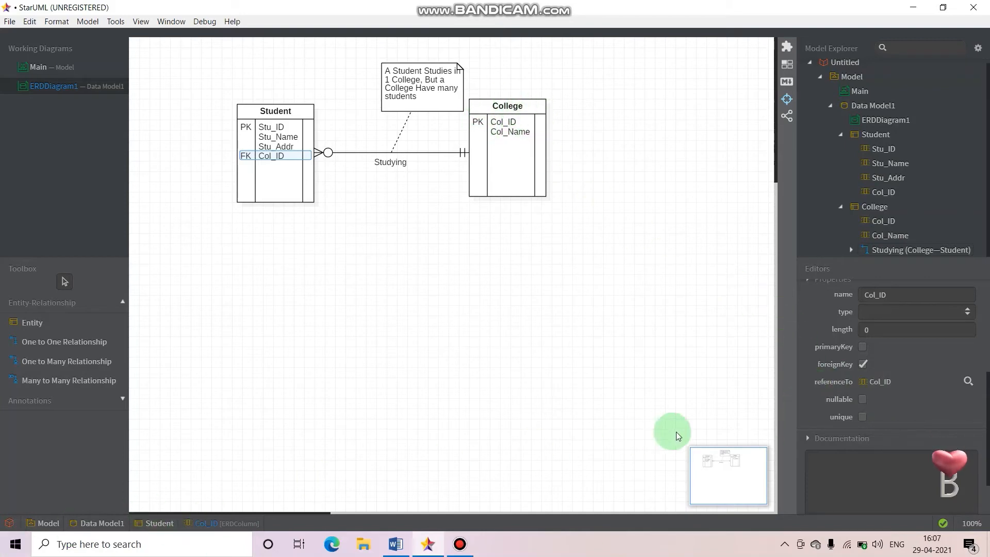
# Examine the properties and available data types of the Student entity's Col_ID column, leaving the type unset
pyautogui.scroll(3, 883, 406)
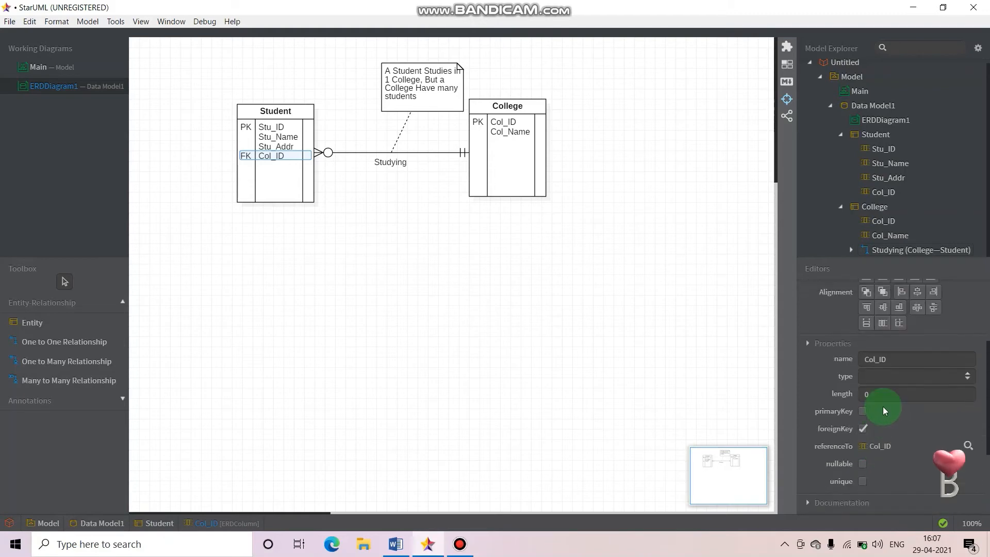
pyautogui.scroll(2, 882, 407)
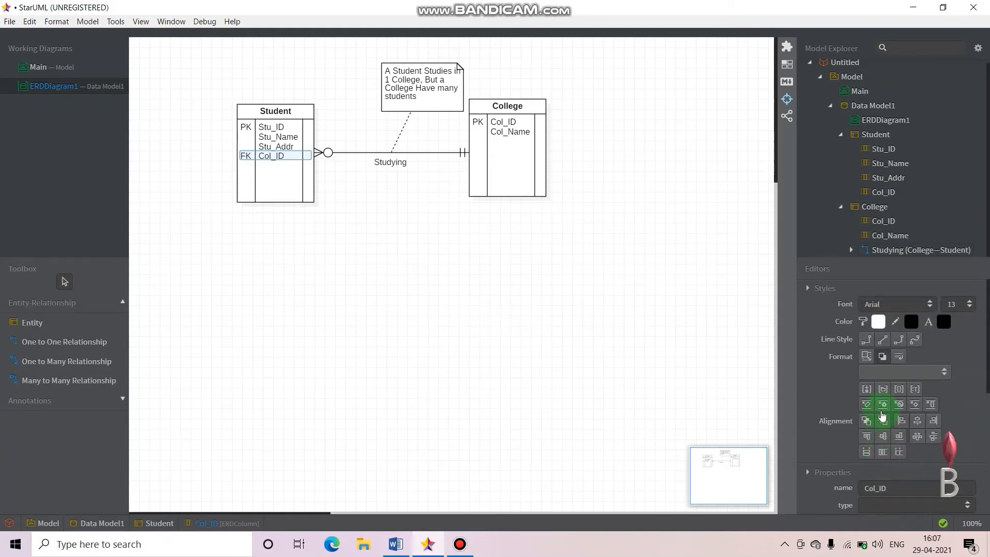
pyautogui.scroll(-4, 882, 409)
pyautogui.scroll(3, 880, 411)
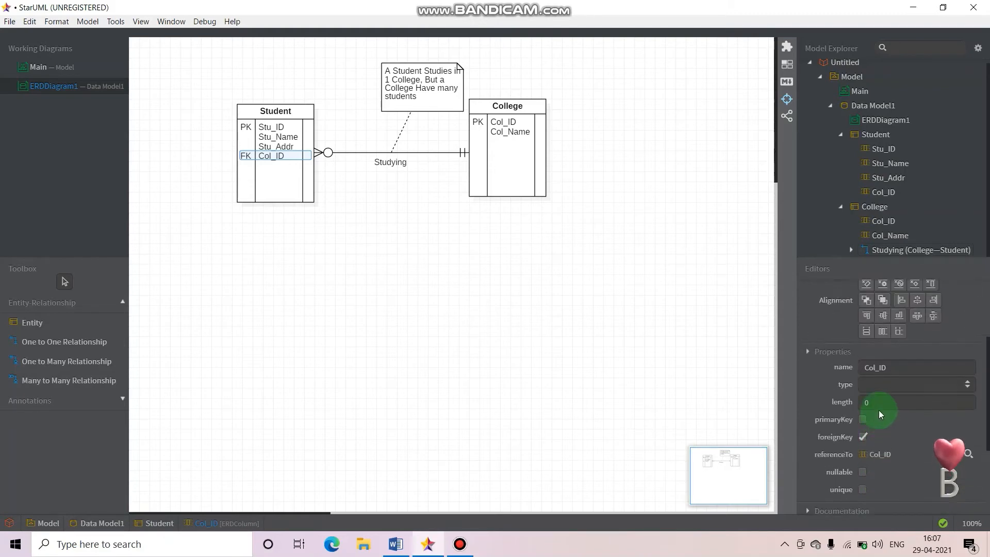
pyautogui.scroll(-3, 887, 423)
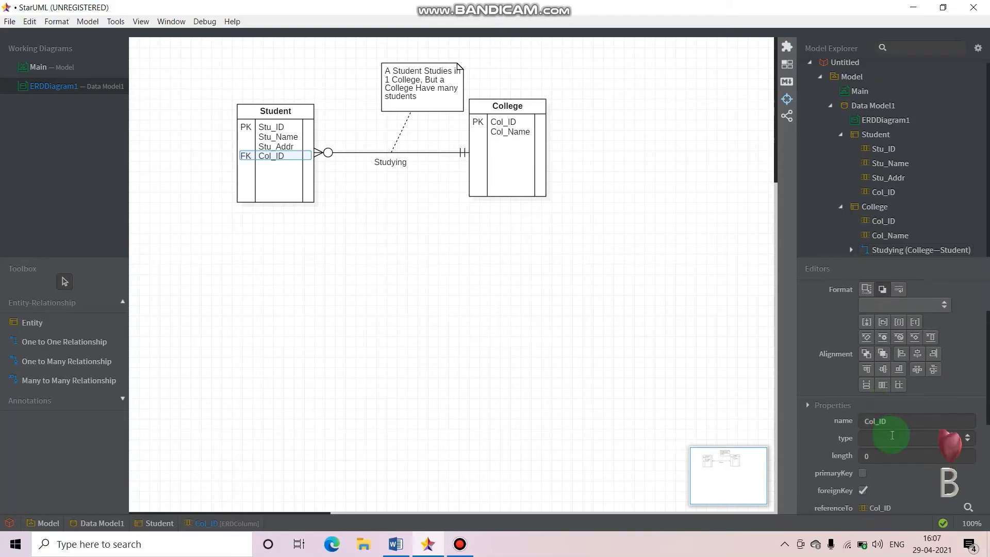
pyautogui.click(967, 376)
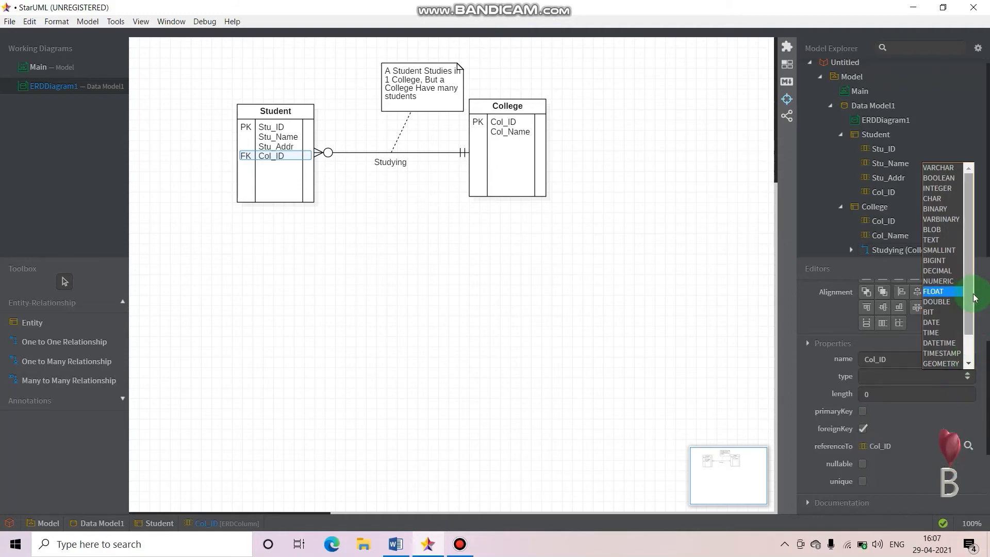
pyautogui.moveTo(973, 294); pyautogui.dragTo(968, 216)
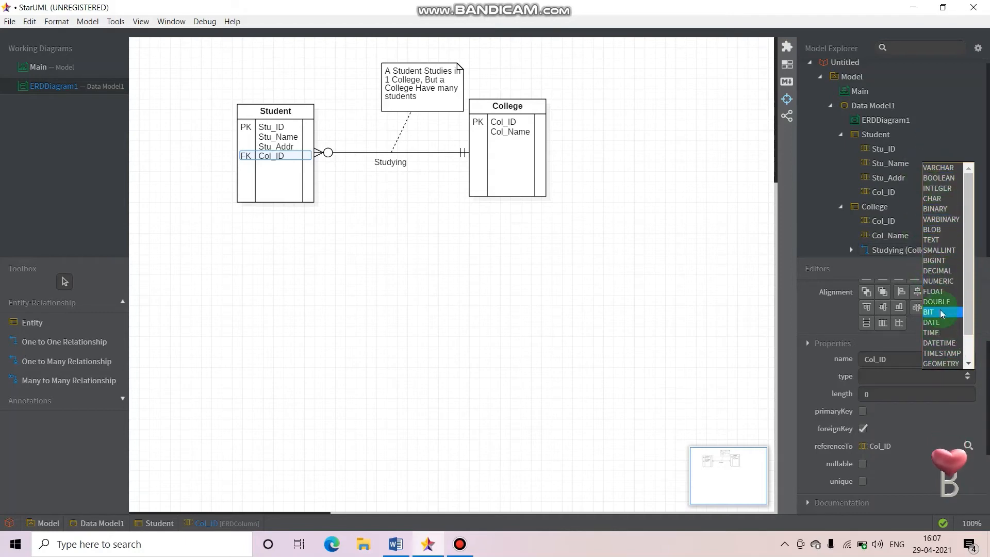
pyautogui.click(481, 319)
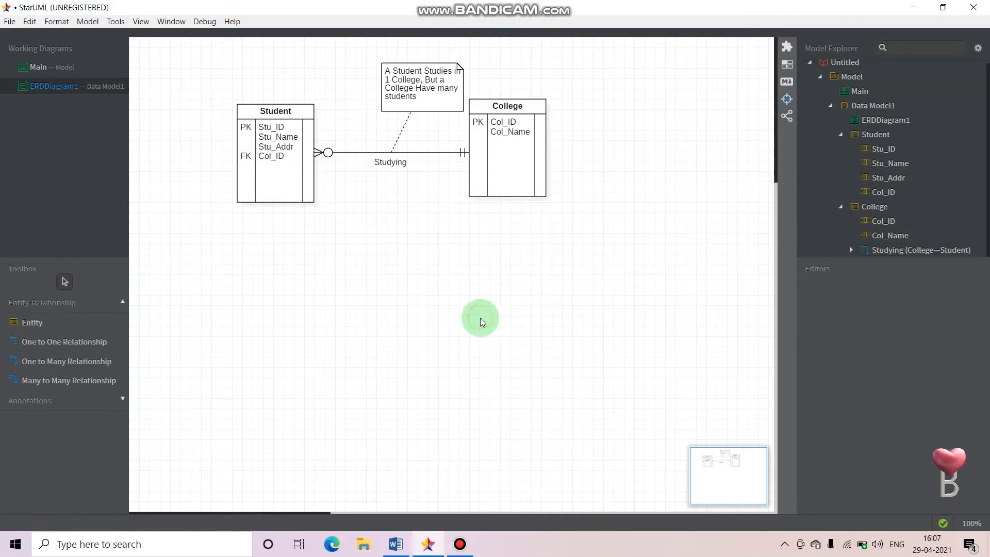
# Reopen the name editor of Student's Col_ID column to review its key choices, and leave it unchanged
pyautogui.doubleClick(279, 155)
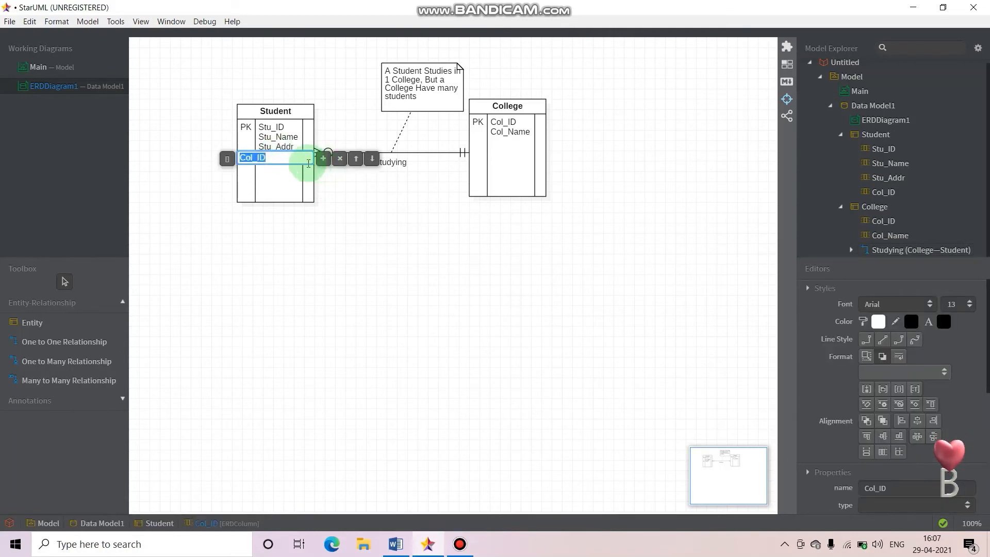
pyautogui.click(227, 160)
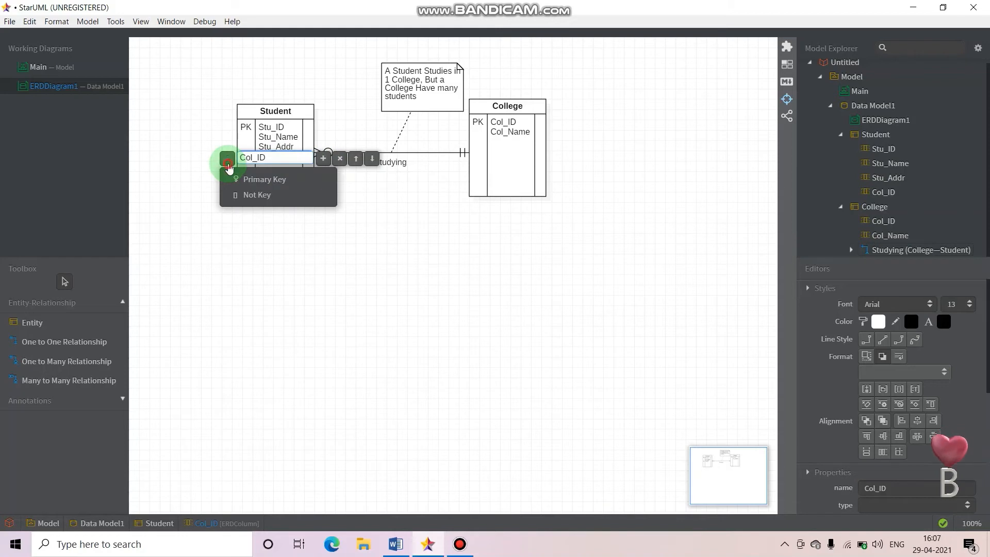
pyautogui.click(228, 164)
pyautogui.doubleClick(259, 160)
pyautogui.click(285, 158)
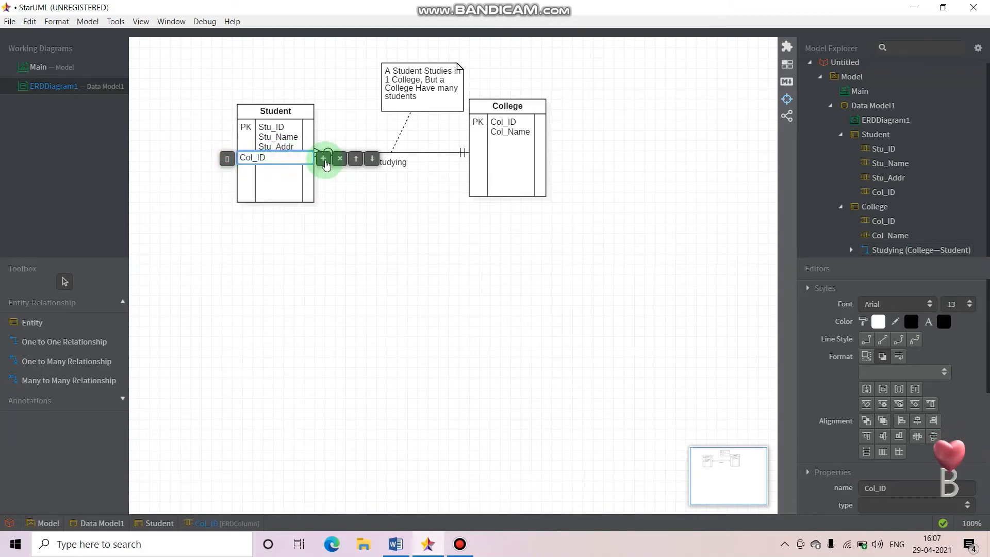
pyautogui.click(354, 222)
# Add a tag to the Student entity's Col_ID column and deselect it
pyautogui.click(283, 157)
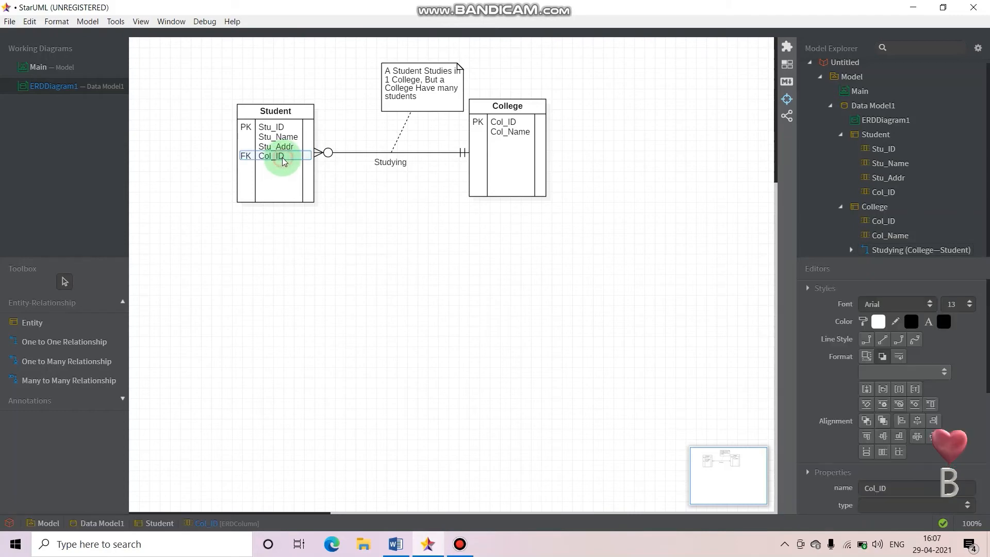
pyautogui.rightClick(283, 157)
pyautogui.moveTo(336, 168)
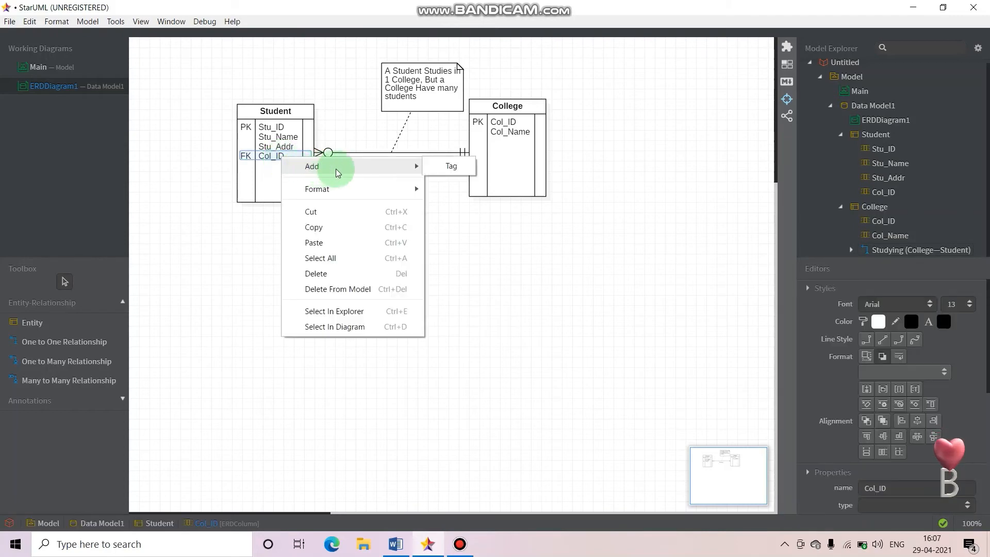
pyautogui.click(438, 168)
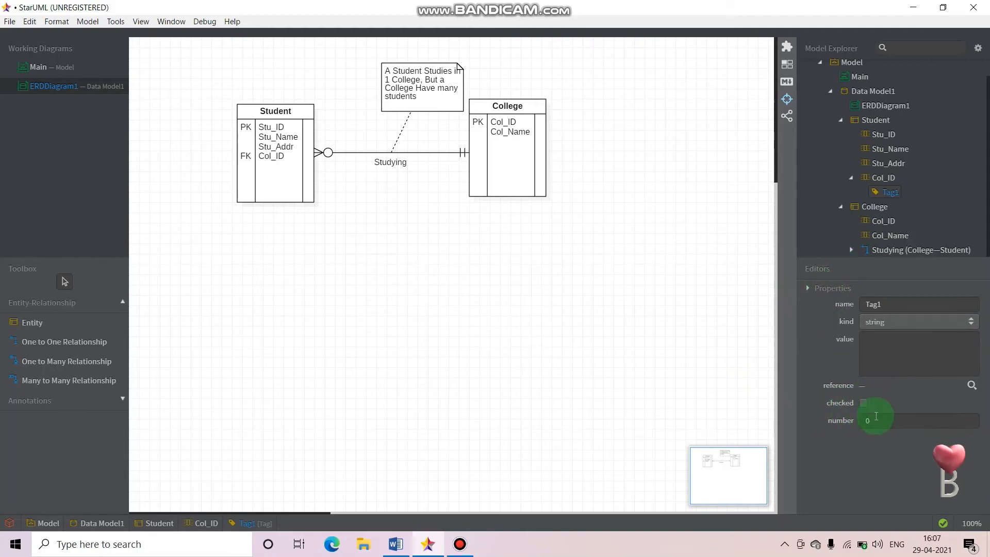
pyautogui.click(519, 340)
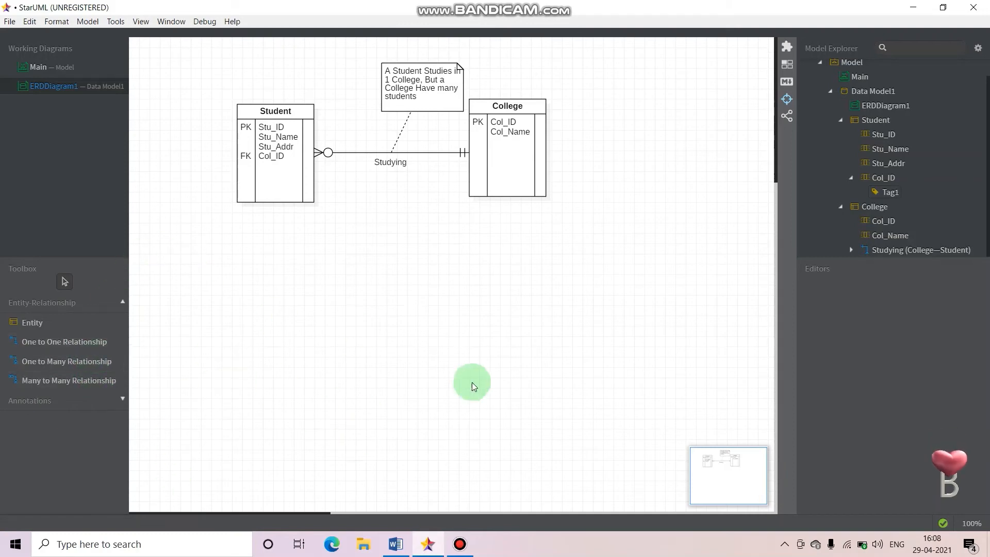
# Review the foreign key and reference settings of the Student entity's Col_ID column
pyautogui.click(70, 366)
pyautogui.click(200, 216)
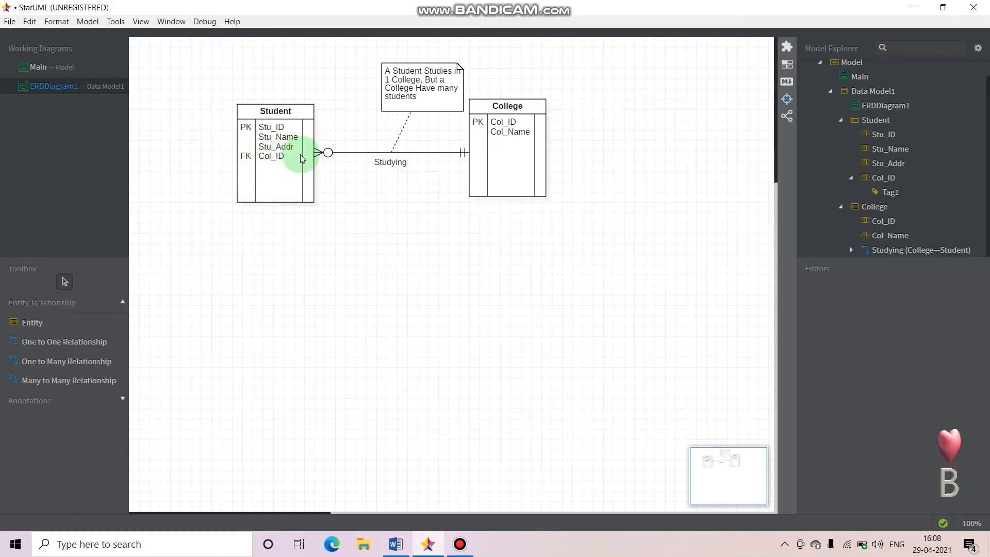
pyautogui.click(266, 156)
pyautogui.scroll(-3, 877, 387)
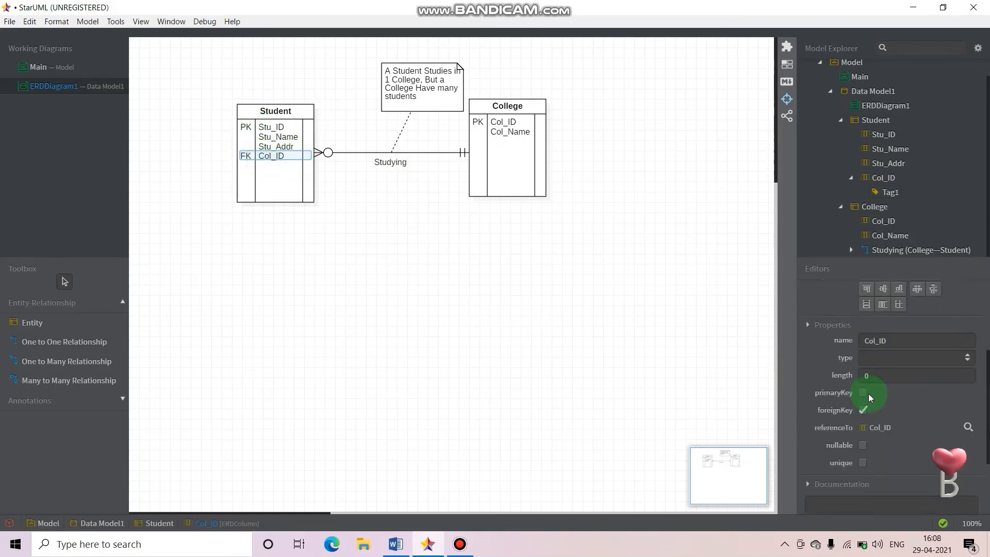
pyautogui.scroll(-2, 868, 394)
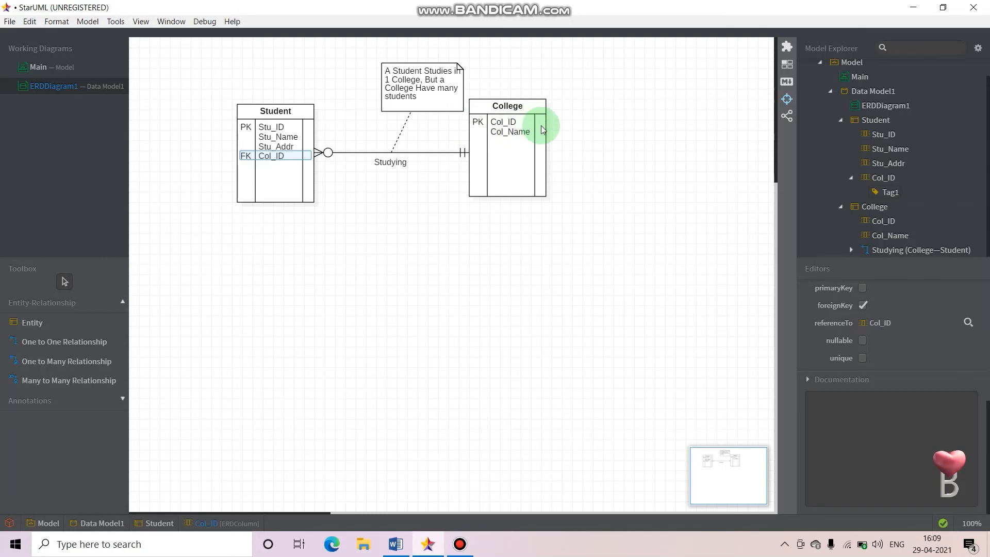
# Switch to the Word document and examine the sample student and college tables with the nested Select query below them
pyautogui.click(399, 549)
pyautogui.scroll(-1, 415, 351)
pyautogui.scroll(1, 311, 355)
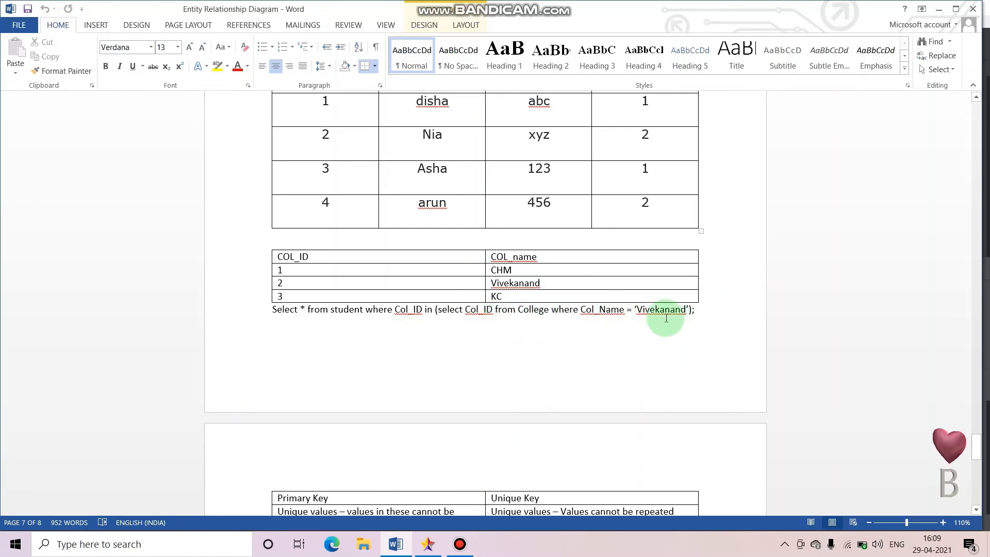
pyautogui.scroll(4, 271, 310)
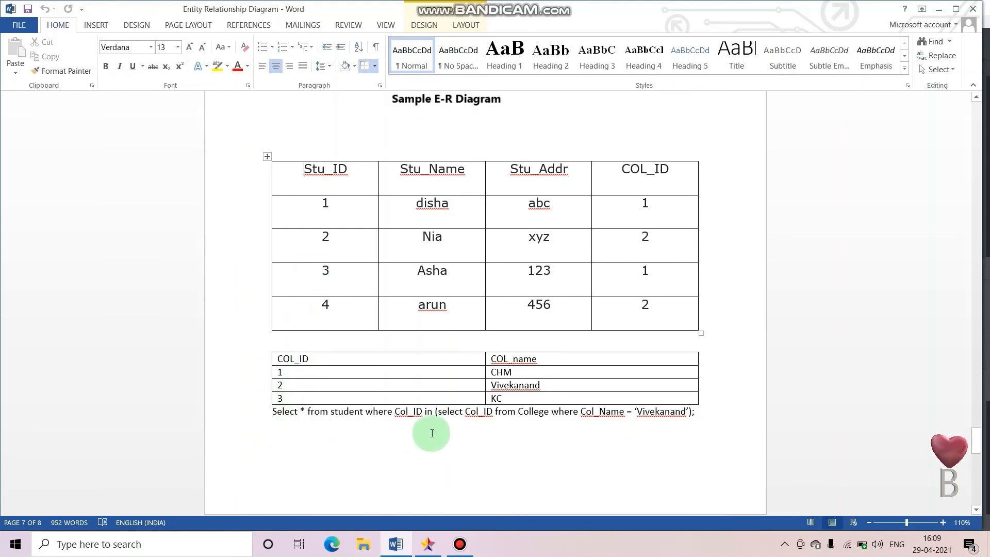
# Replace the nested subquery inside the Select statement's parentheses with 2 and compare it against the COL_ID values in the student table
pyautogui.moveTo(440, 408); pyautogui.dragTo(690, 426)
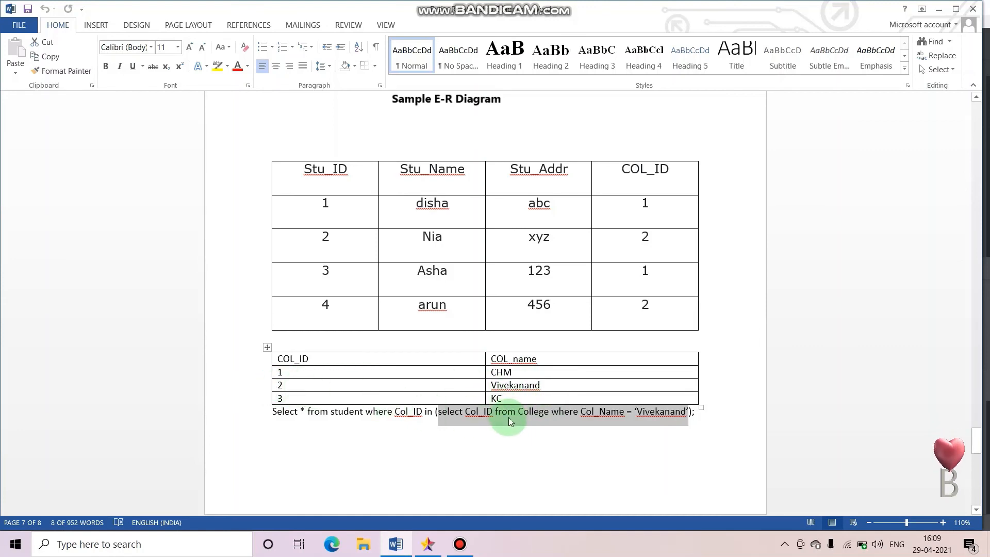
pyautogui.write('2')
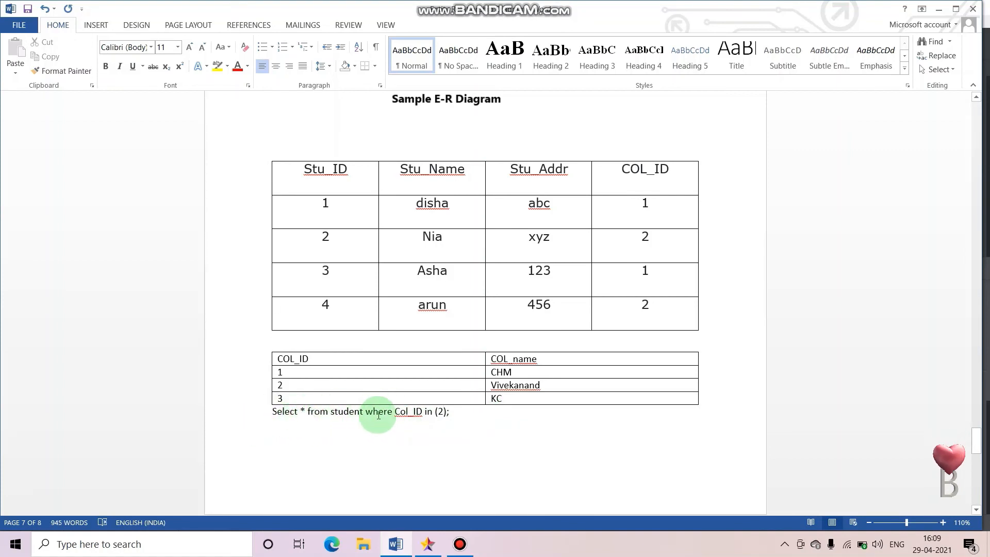
pyautogui.click(431, 412)
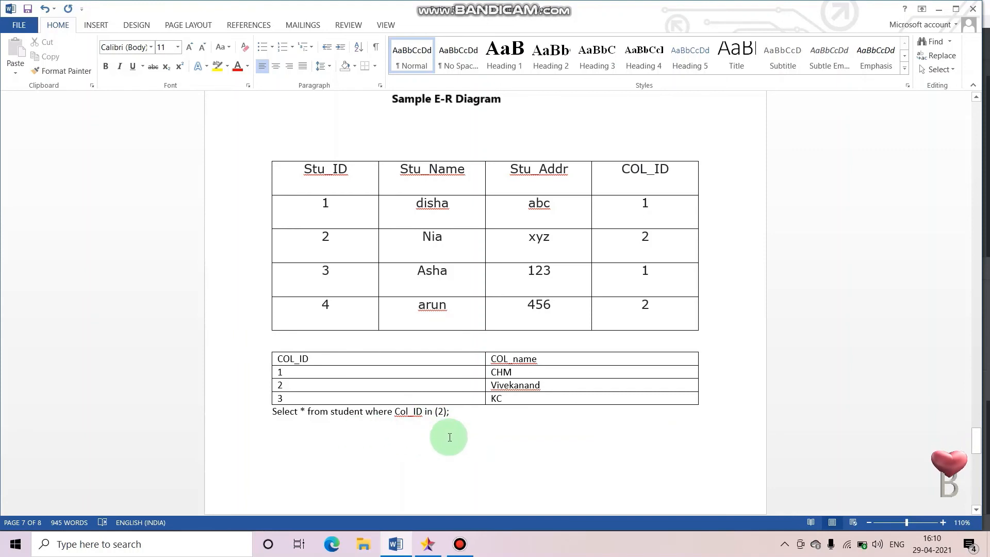
pyautogui.scroll(-2, 404, 391)
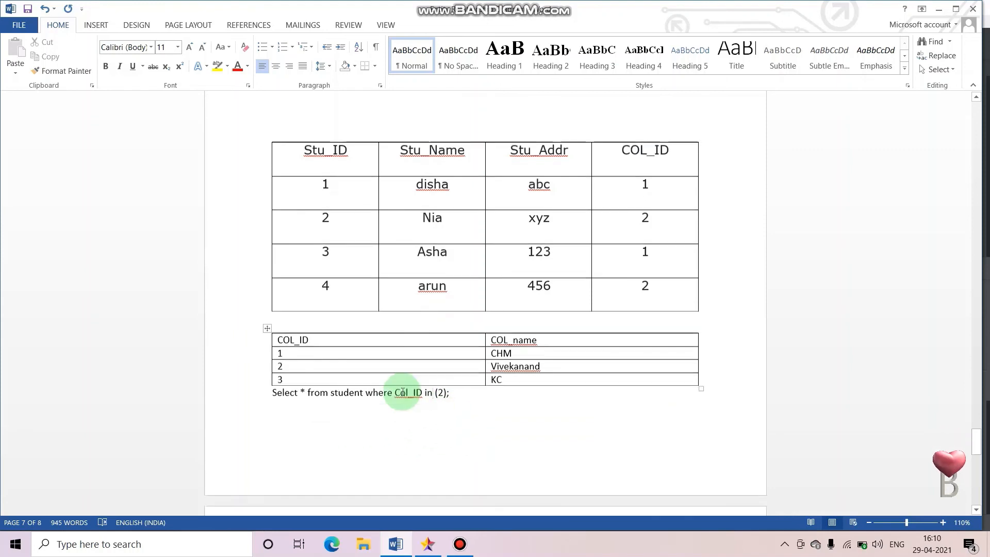
pyautogui.scroll(4, 348, 382)
pyautogui.scroll(-2, 355, 384)
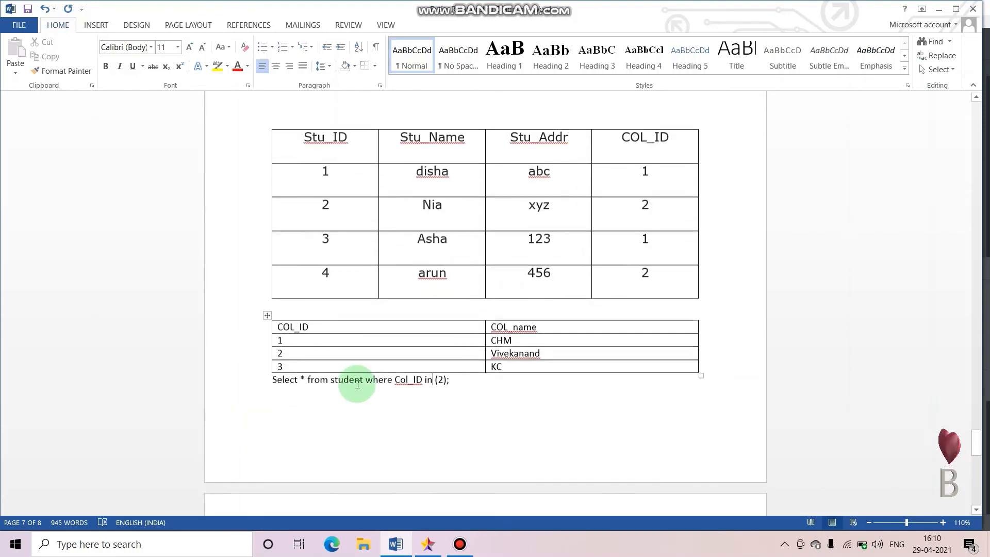
pyautogui.scroll(-1, 482, 477)
pyautogui.scroll(1, 482, 477)
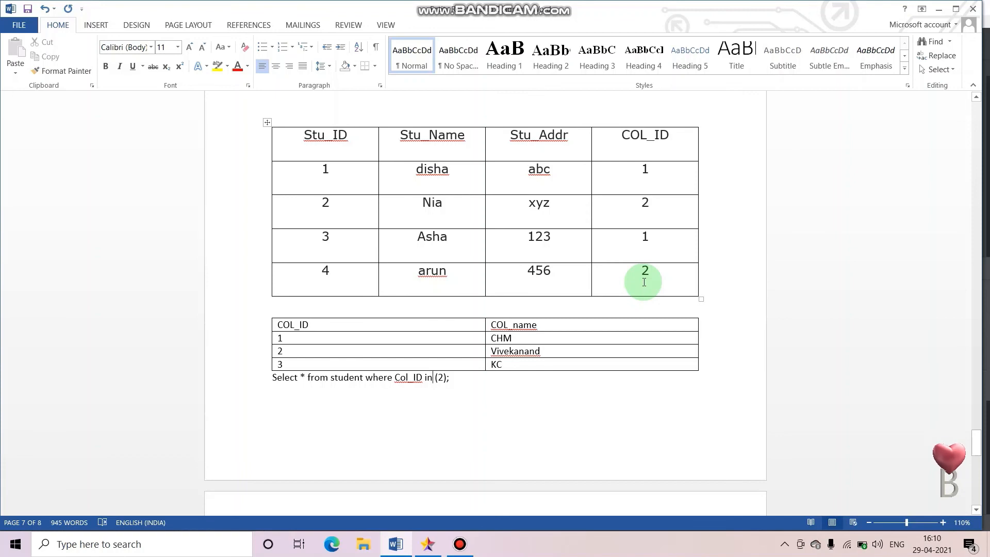
# Undo the replacement of the nested subquery and switch back to the ER diagram in StarUML
pyautogui.hotkey('ctrl', 'z')
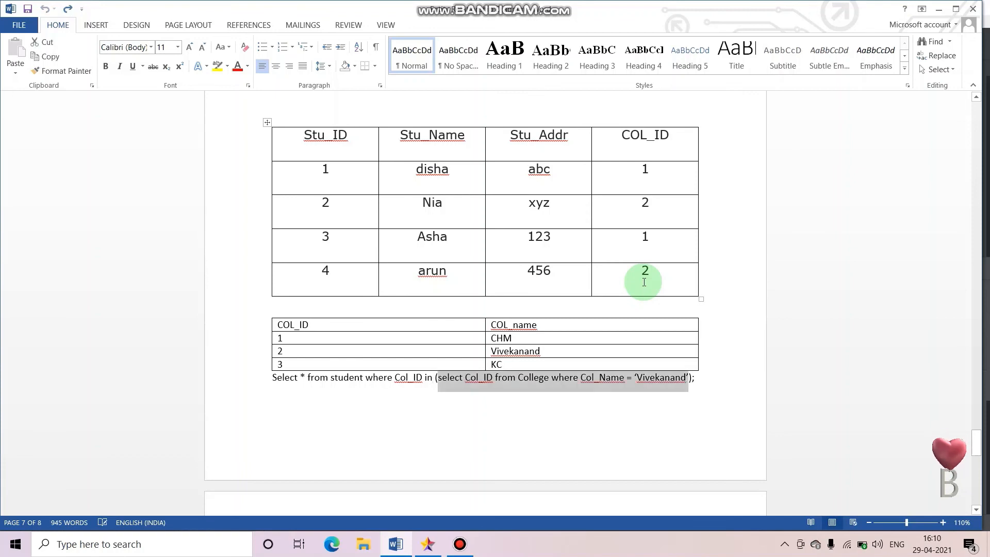
pyautogui.click(573, 400)
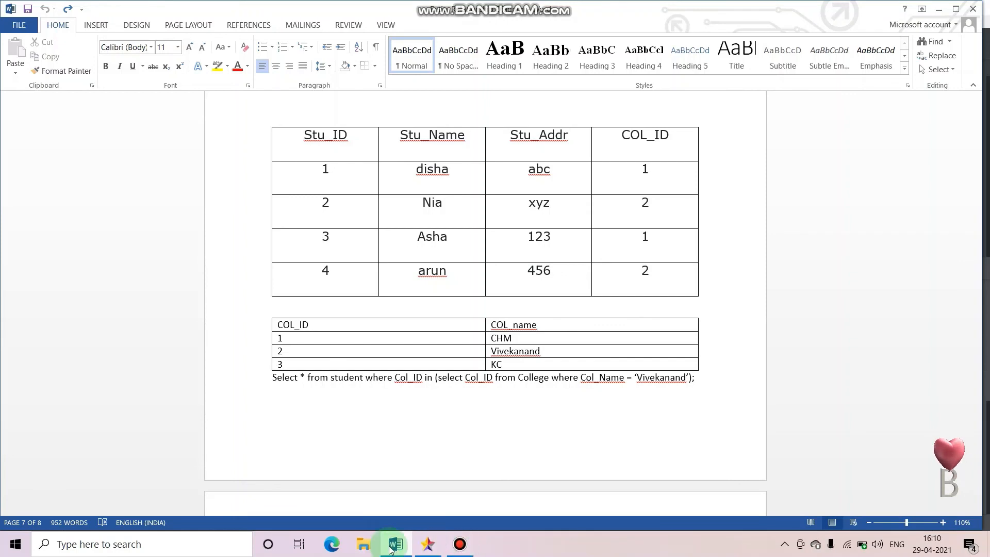
pyautogui.click(426, 544)
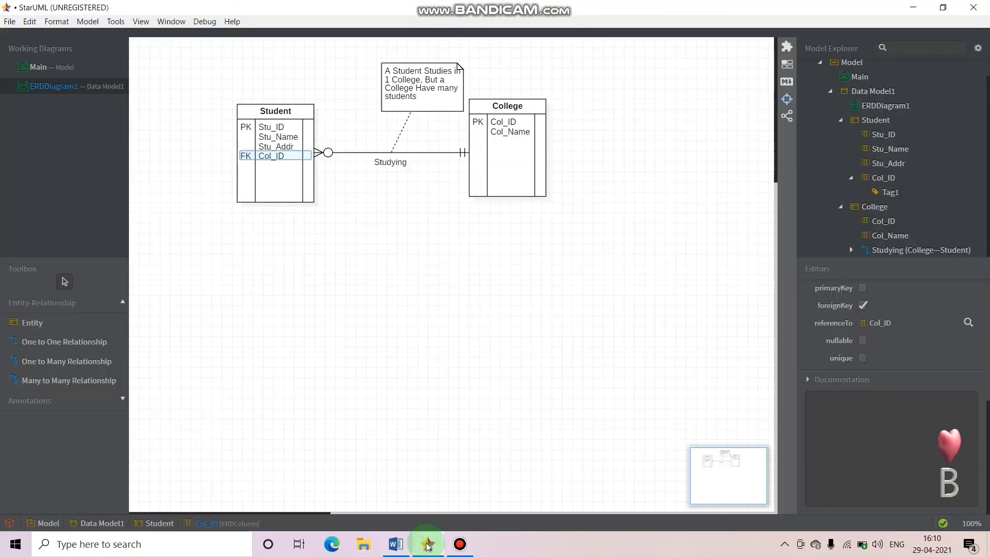